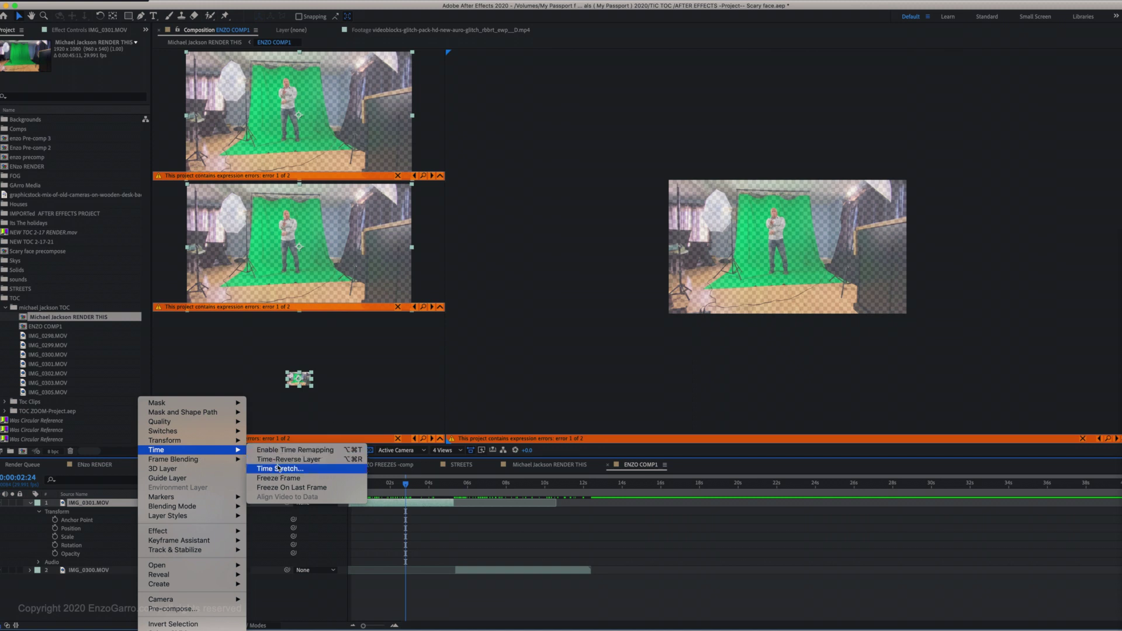
- Time-reverse the IMG_0301.MOV layer and the IMG_0300.MOV layer in ENZO COMP1
left_click(292, 460)
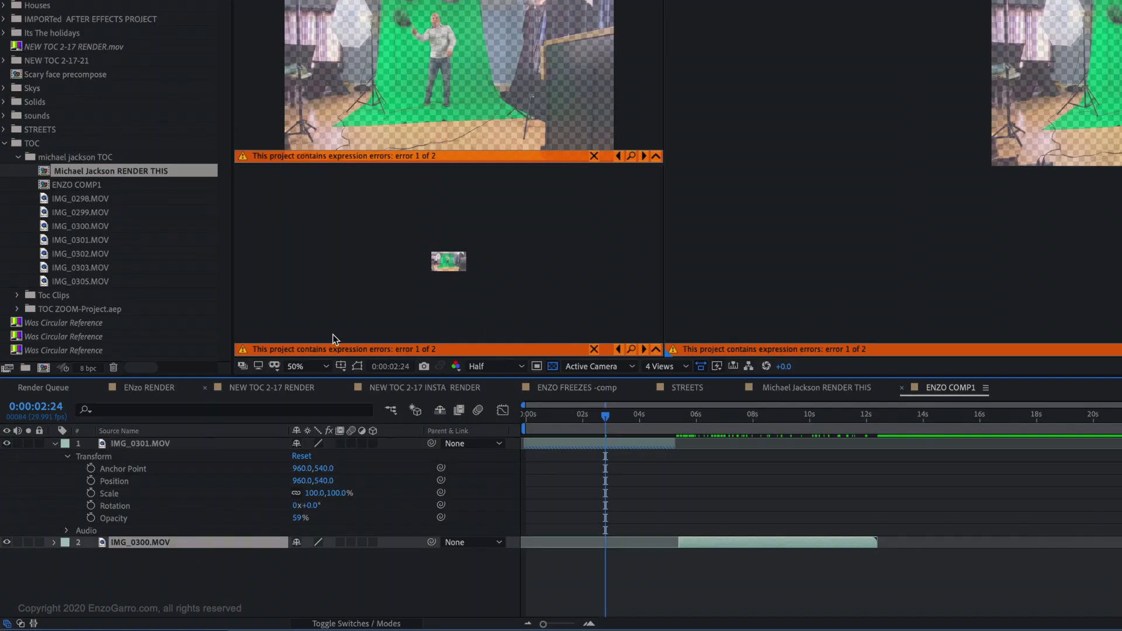
right_click(217, 527)
mouse_move(251, 366)
left_click(468, 377)
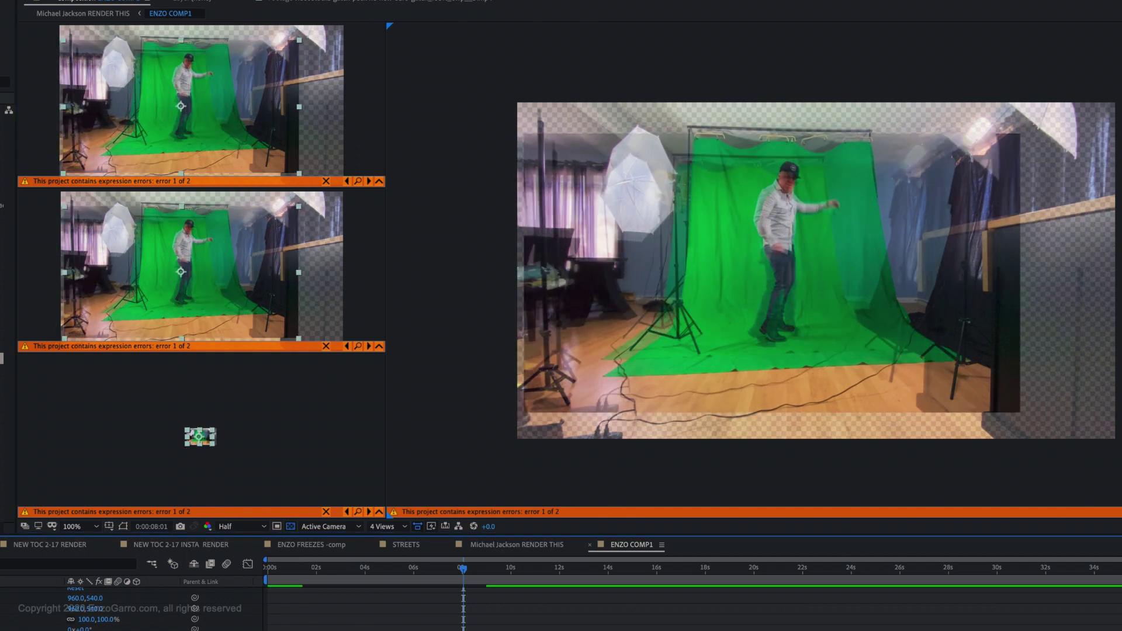
- Split the IMG_0301.MOV layer at 0:00:08:01
left_click(0, 0)
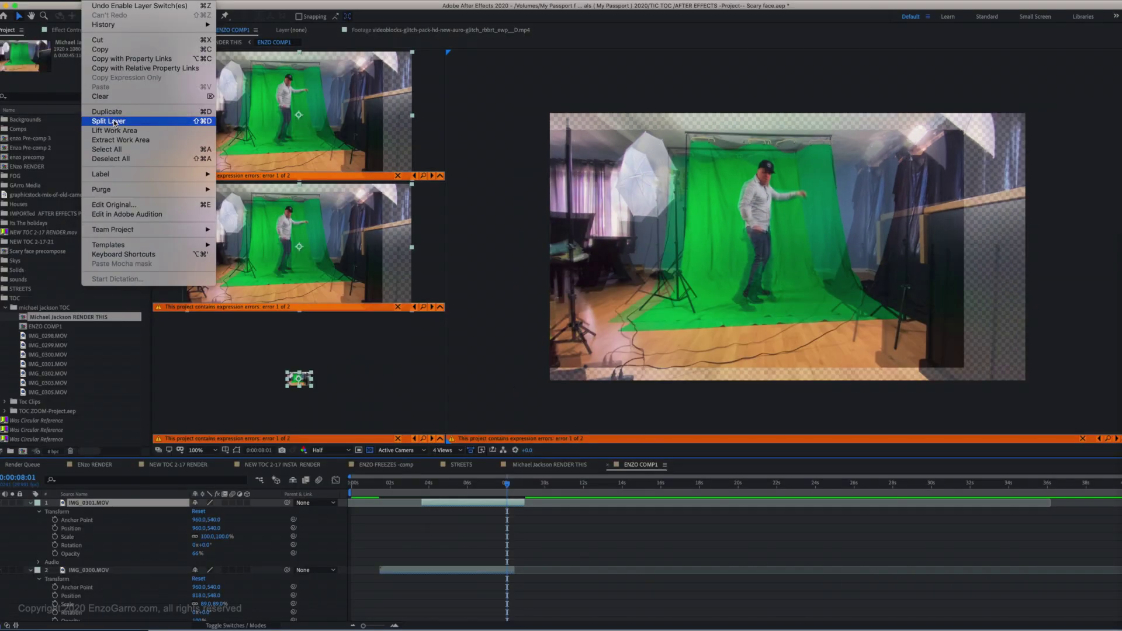
left_click(108, 121)
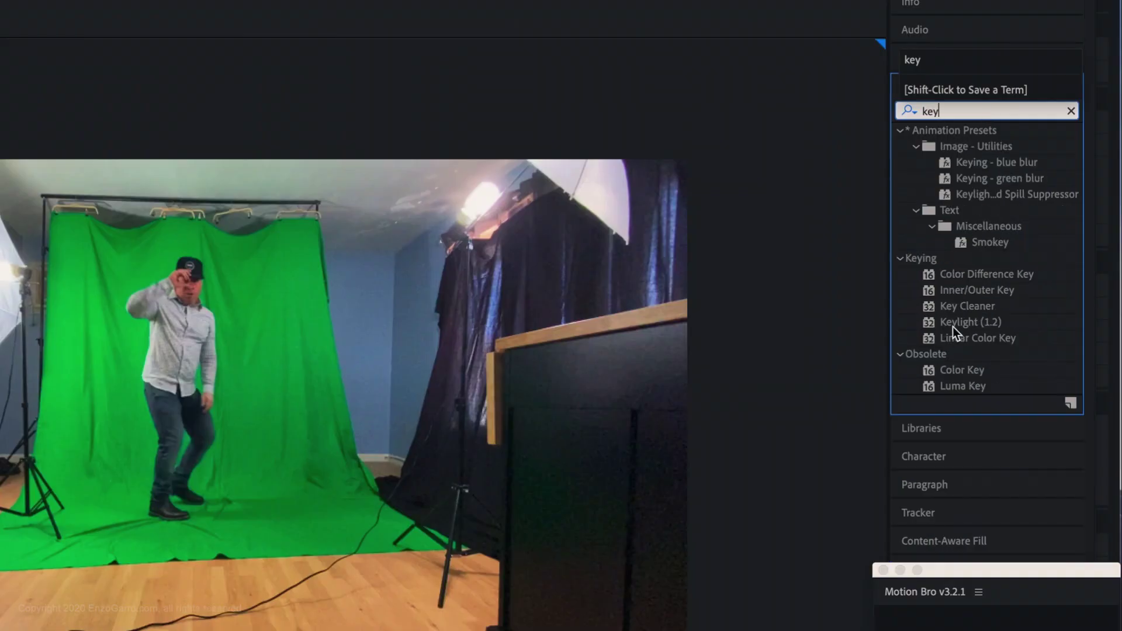
- Apply Keylight (1.2) to the main IMG_0301.MOV segment and sample the green backdrop as its Screen Colour
left_click(962, 323)
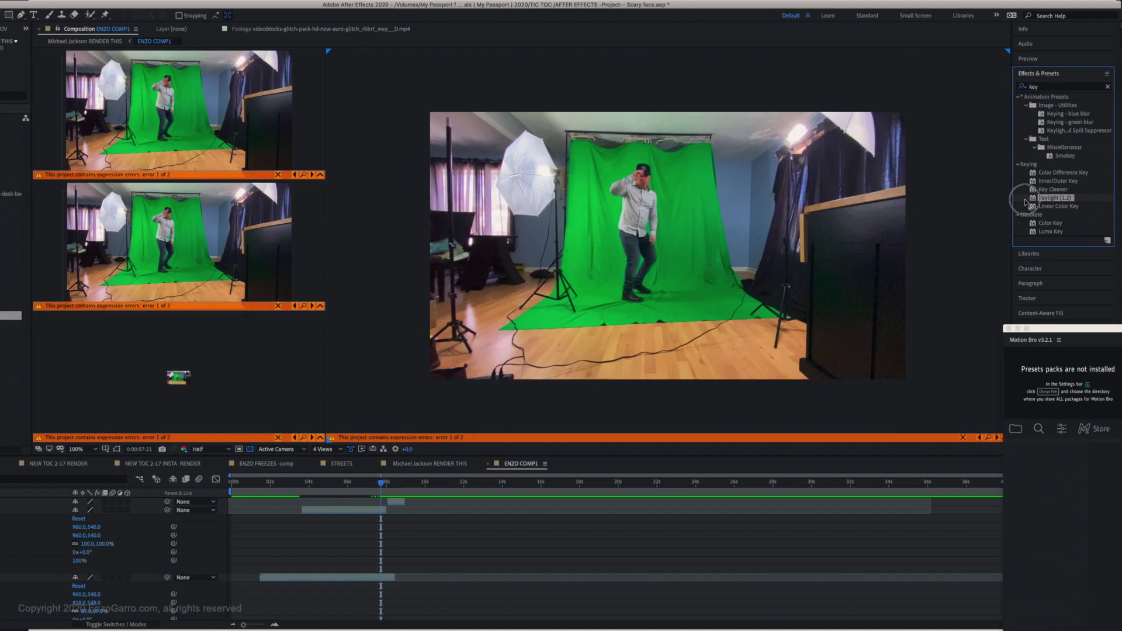
left_click_drag(133, 530, 120, 511)
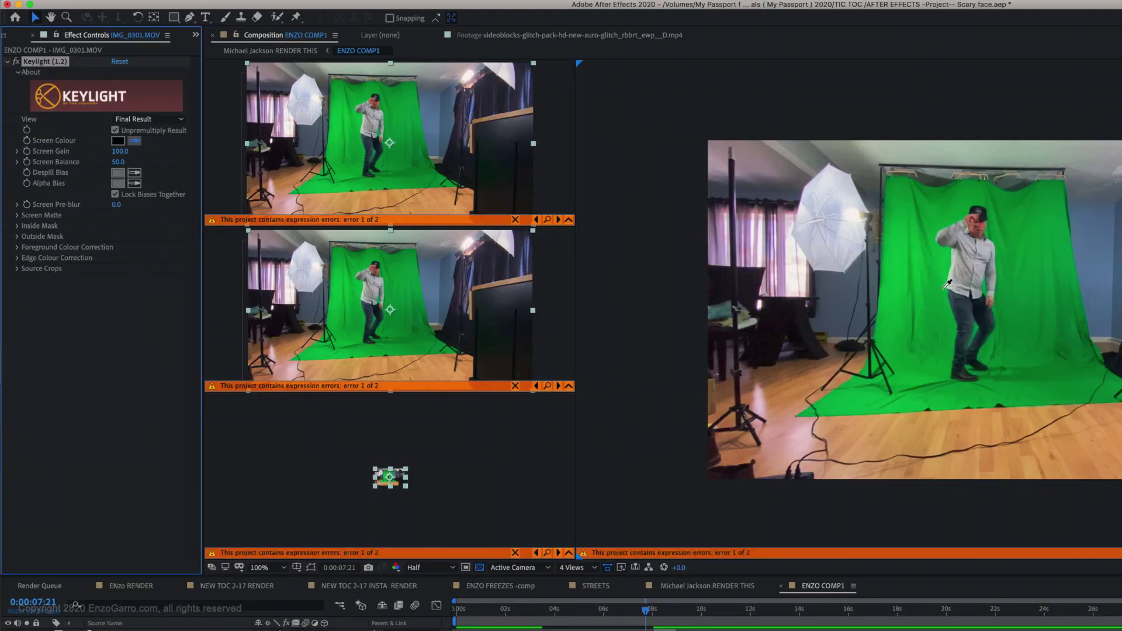
left_click(1006, 294)
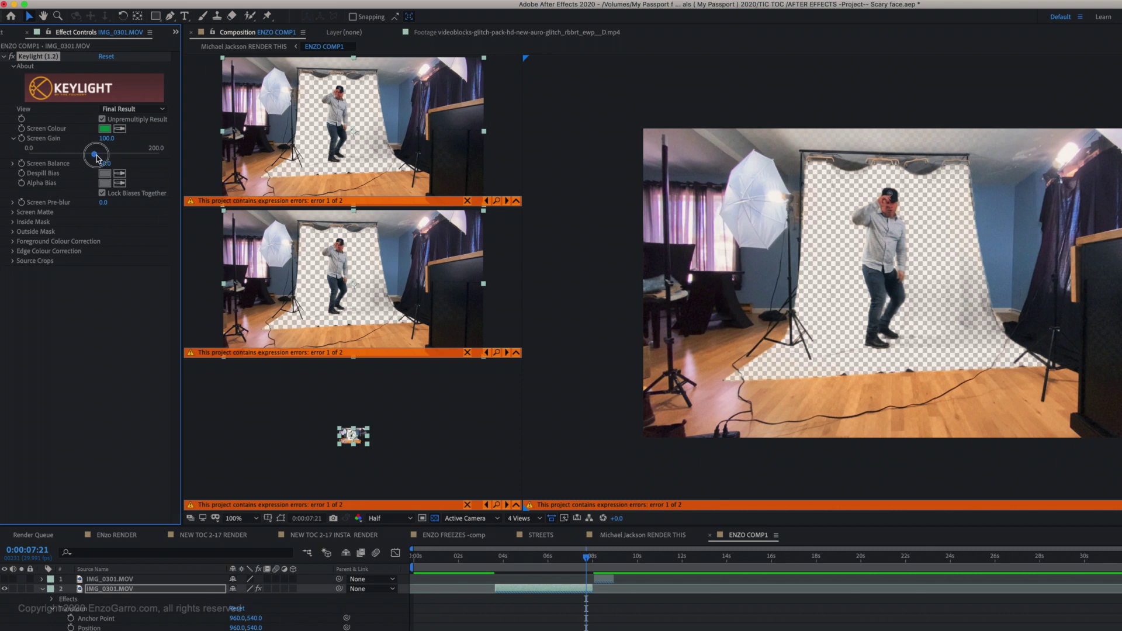
- Set Keylight's Screen Gain to 118.9 and the Screen Matte's Screen Shrink/Grow to -1.5
left_click_drag(97, 158, 105, 157)
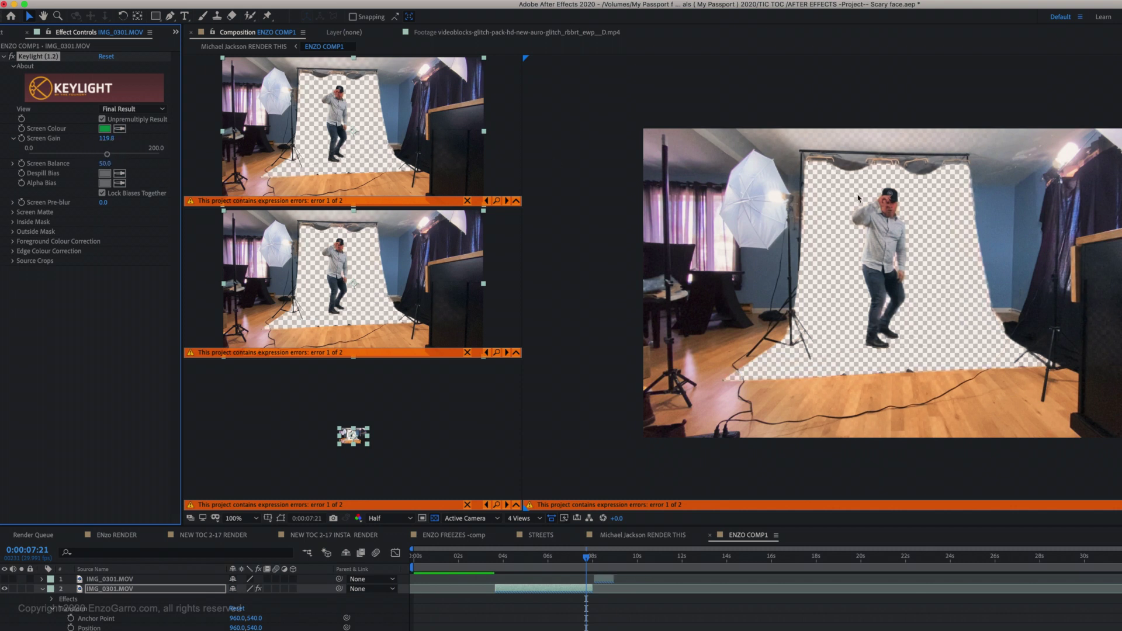
scroll(858, 199, "up", 1)
left_click(13, 163)
left_click(15, 227)
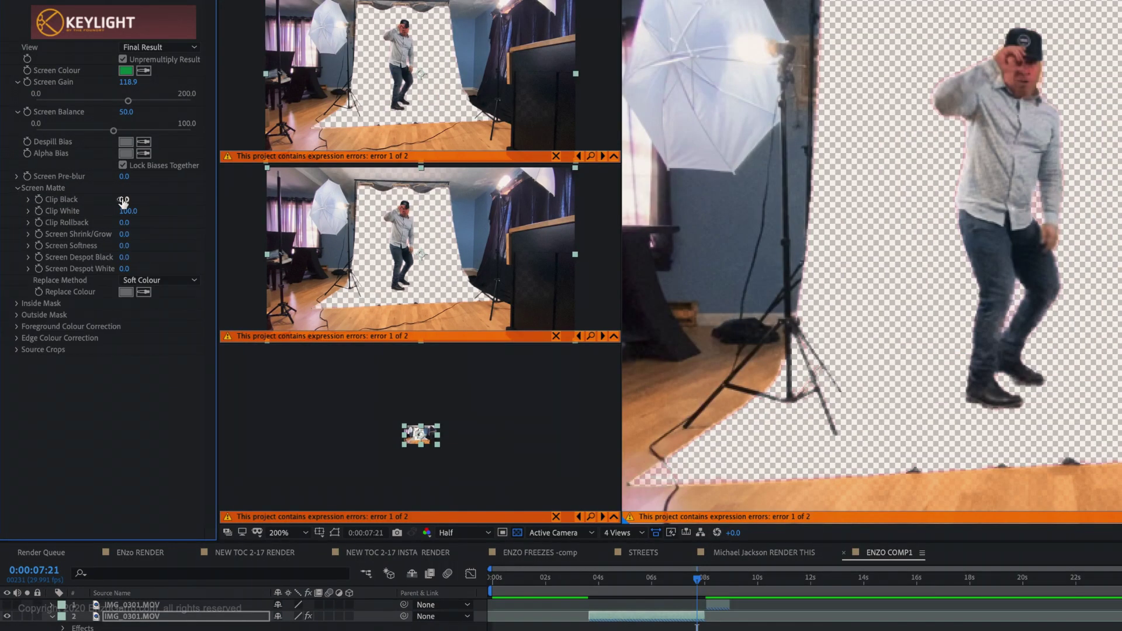
left_click_drag(123, 234, 123, 245)
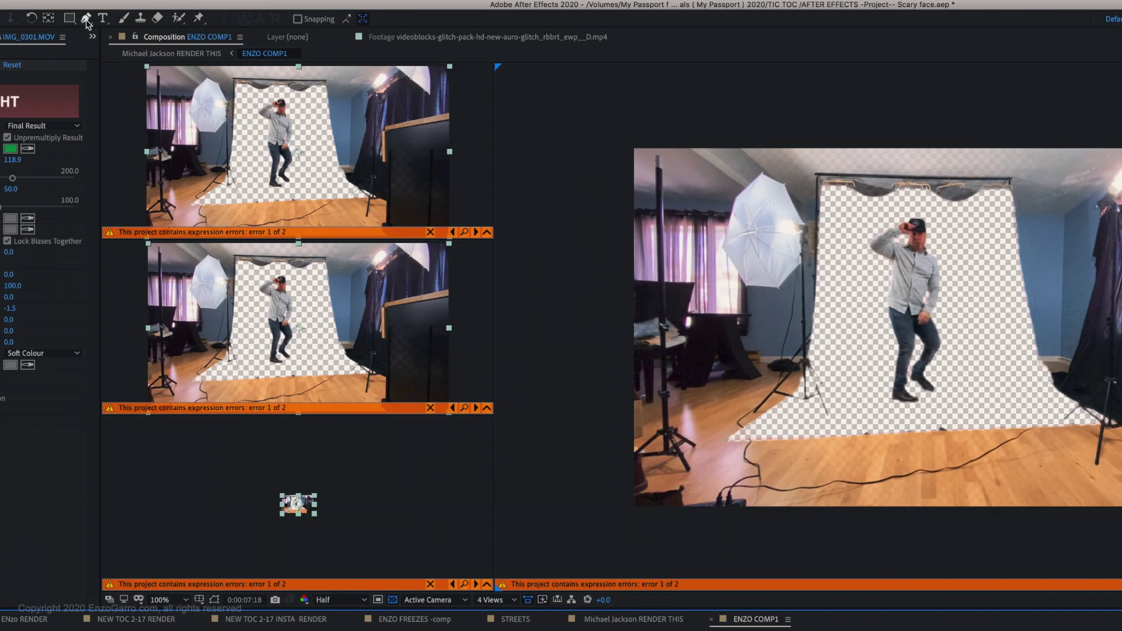
- Draw a closed Pen tool mask around the dancer on the keyed IMG_0301.MOV layer, inside the backdrop's edges
left_click(86, 18)
left_click(842, 207)
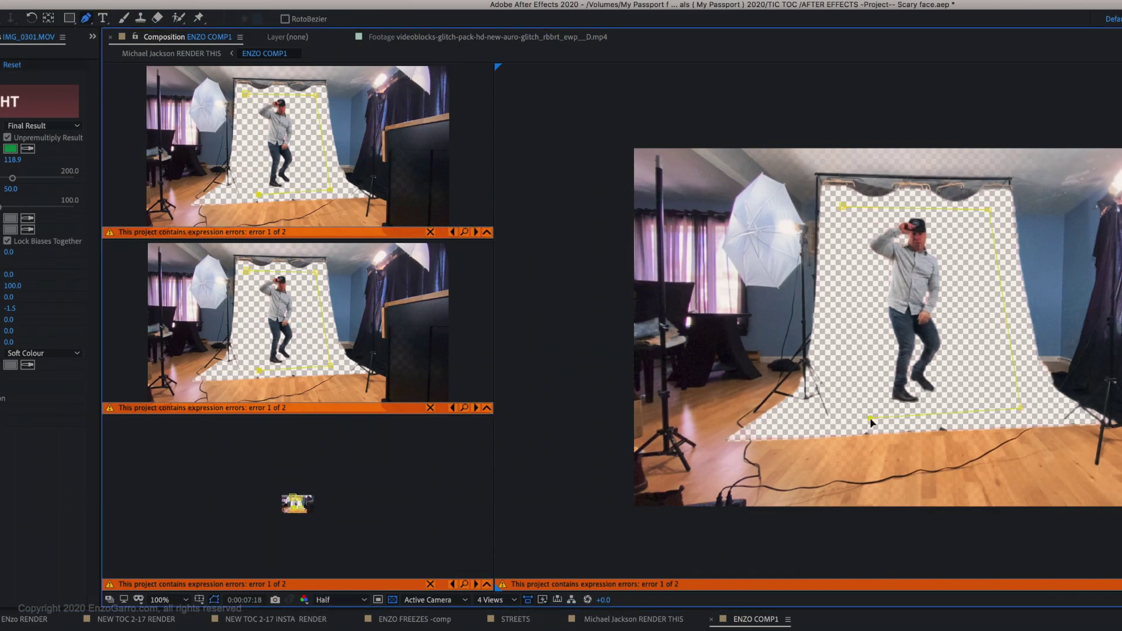
left_click(842, 207)
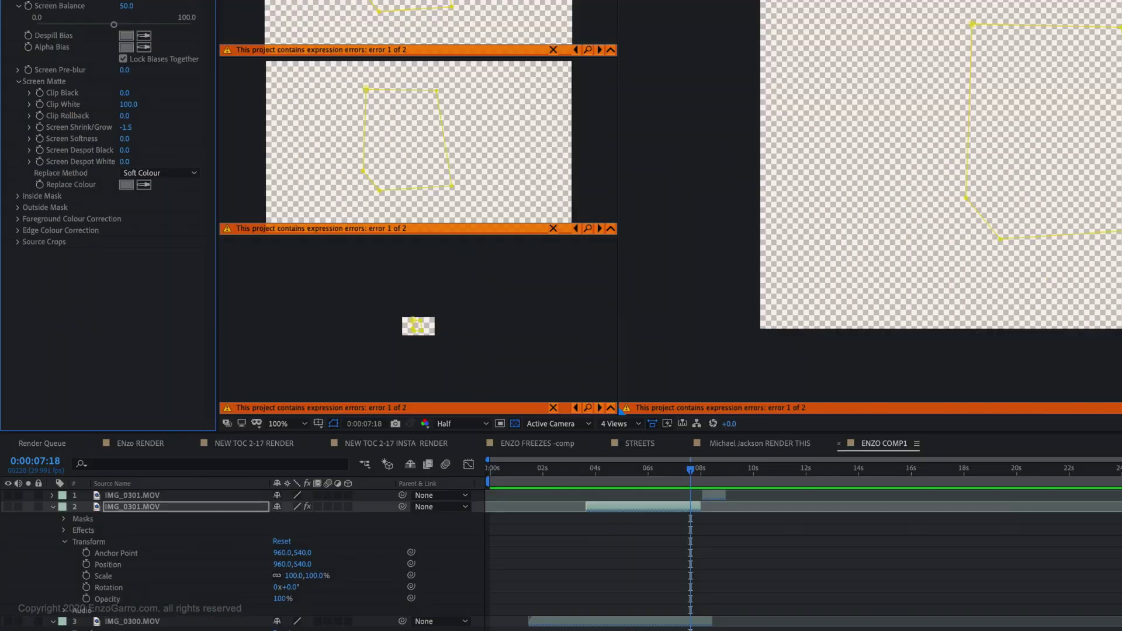
- Apply the same Keylight settings to the IMG_0300.MOV layer and hide that layer
left_click(53, 507)
left_click(132, 518)
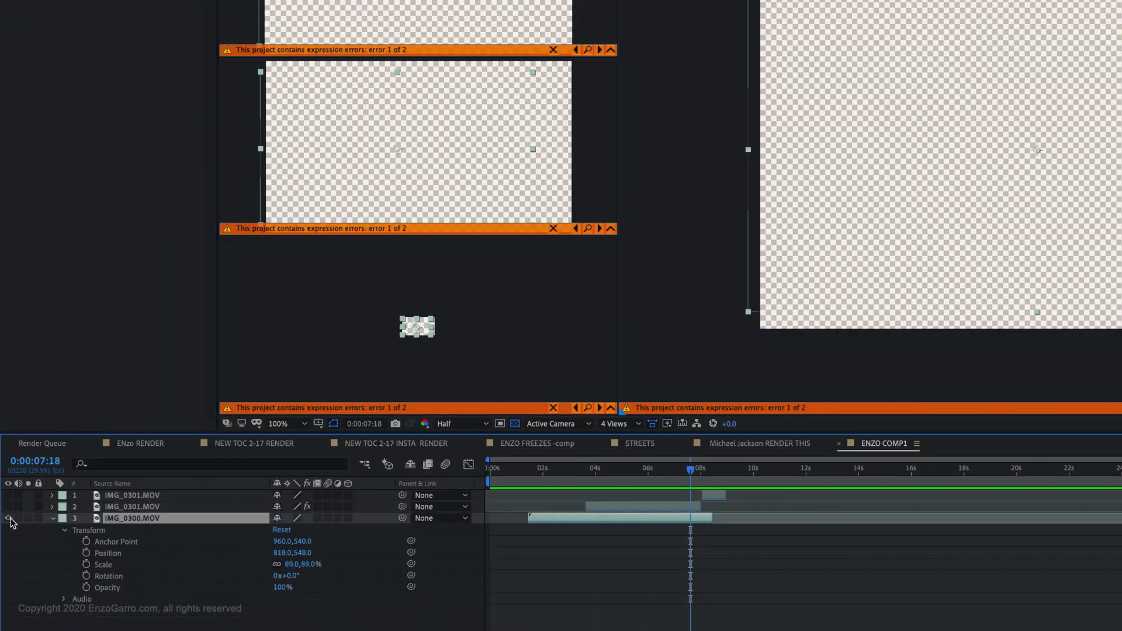
left_click(8, 518)
- Create a 1920 x 1080 px solid in dark red 230303 and place it beneath all the video layers
right_click(230, 543)
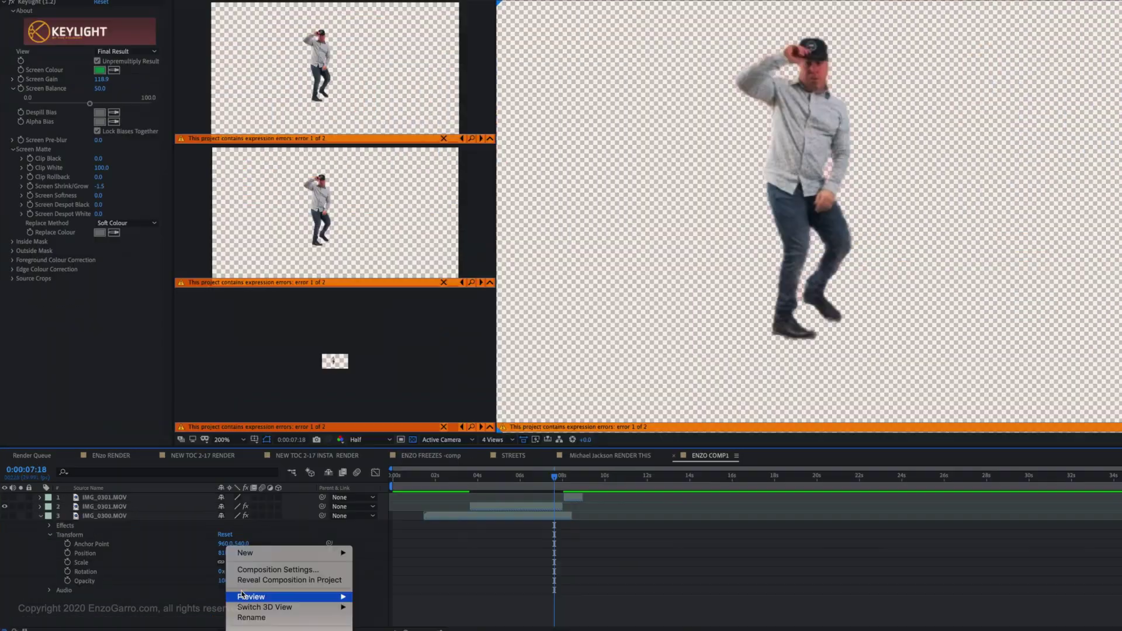
mouse_move(251, 549)
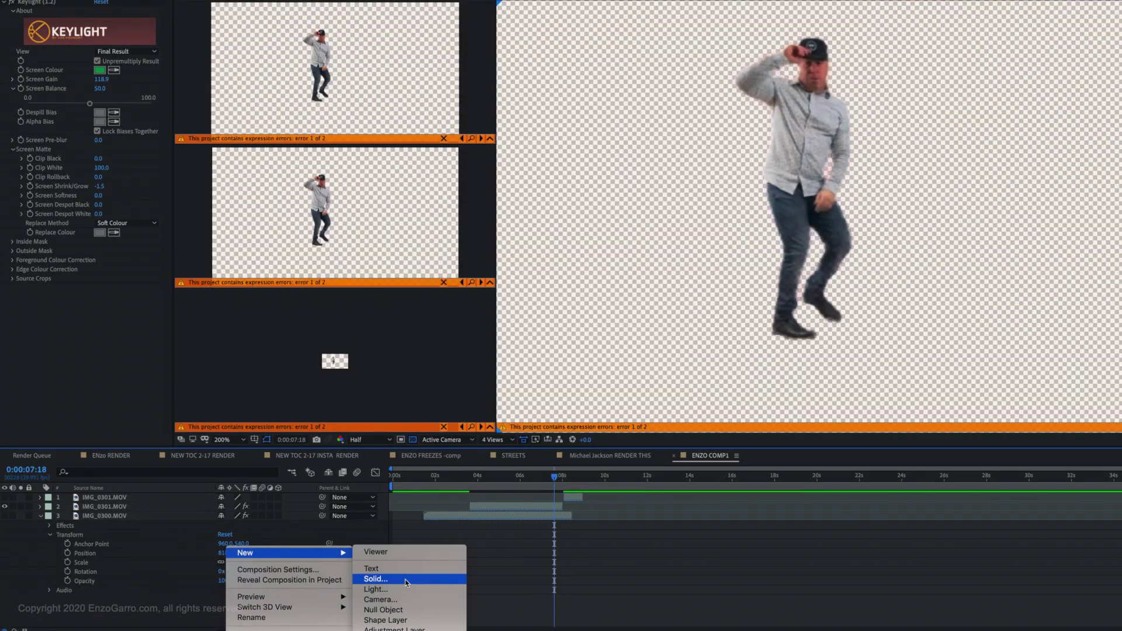
left_click(376, 577)
left_click(430, 372)
left_click(279, 549)
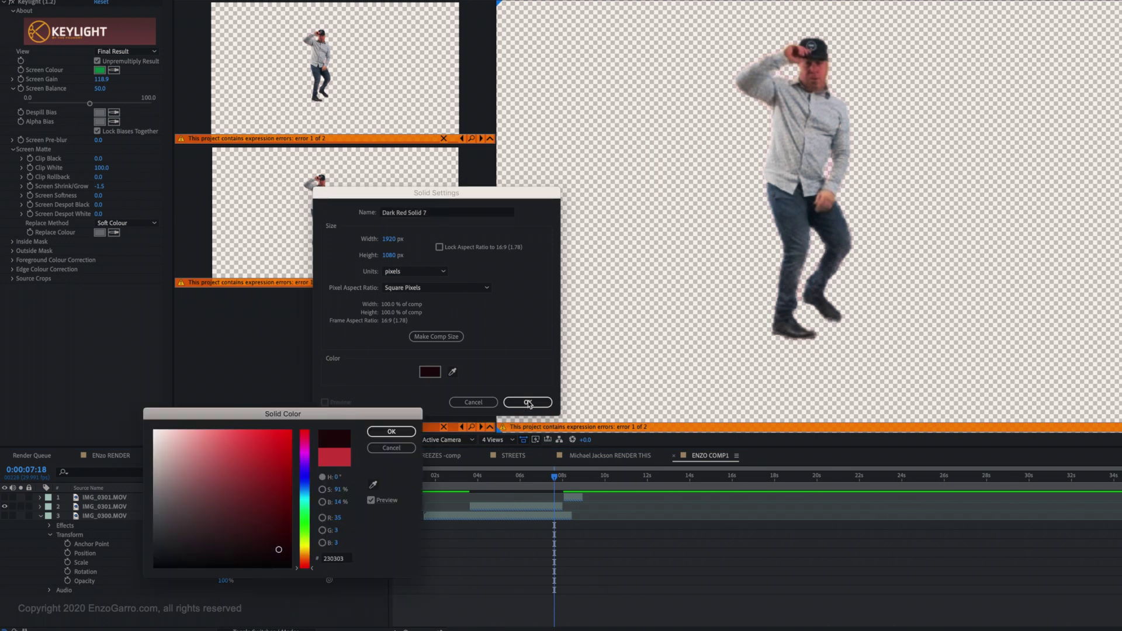
key("Return")
left_click(528, 402)
left_click_drag(123, 593, 122, 598)
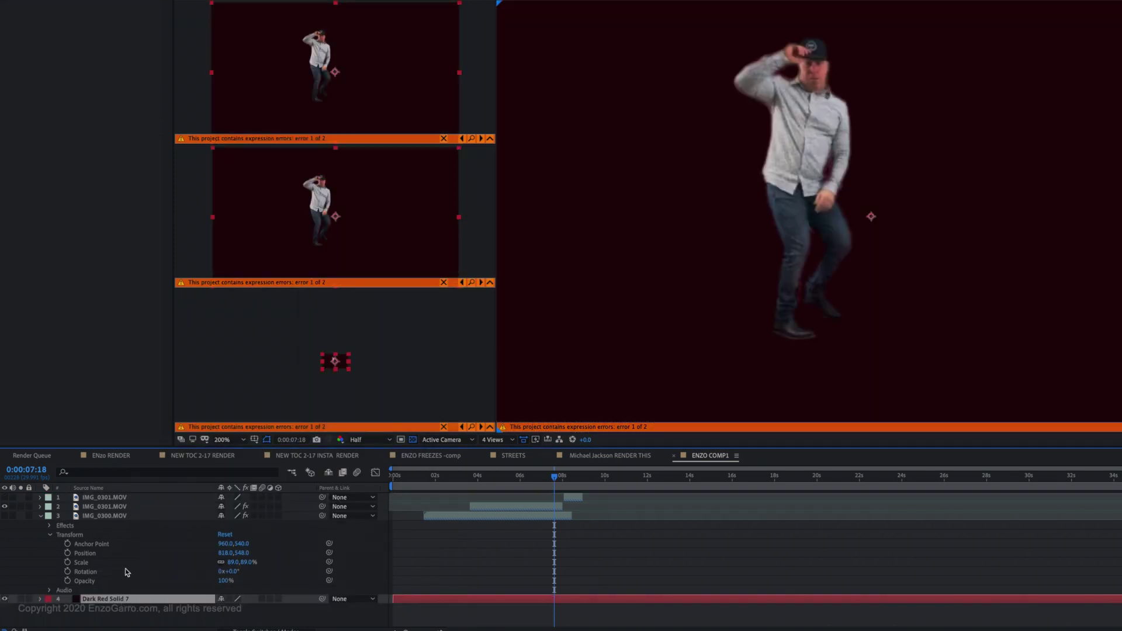
- Draw a closed Pen tool mask around the dancer on the keyed IMG_0300.MOV layer
left_click(127, 506)
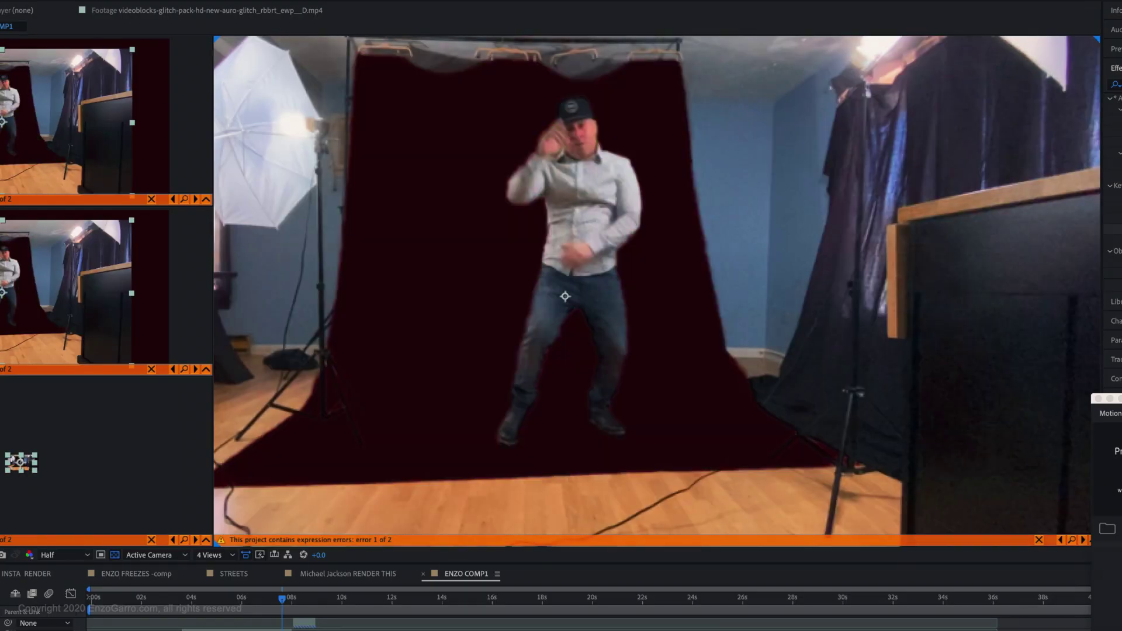
left_click(393, 89)
left_click(640, 84)
left_click(738, 443)
left_click(474, 465)
left_click(392, 90)
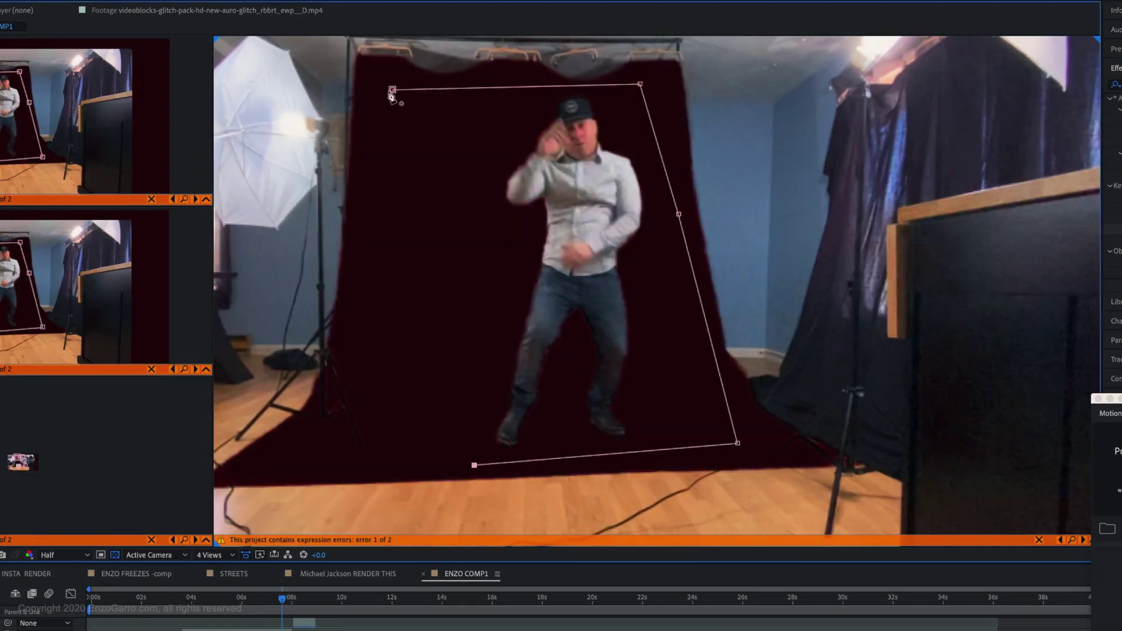
left_click(392, 90)
- Reshape the upper edge of the IMG_0300.MOV mask around the dancer's raised hand, adding a vertex above the cap
left_click_drag(640, 85, 666, 60)
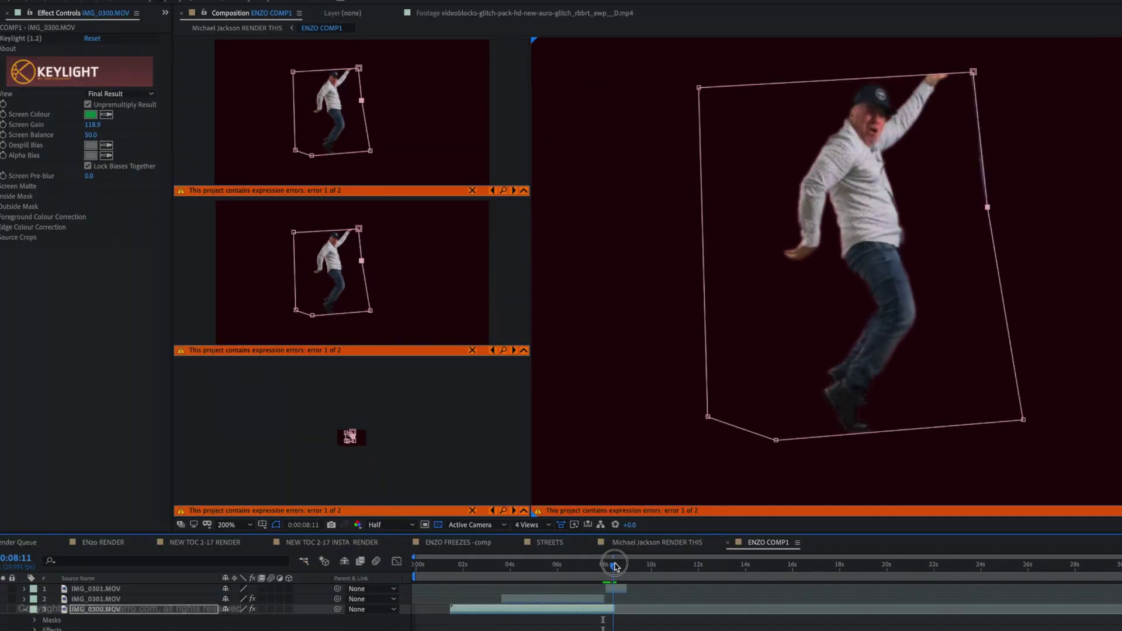
mouse_move(973, 72)
left_mouse_down()
mouse_move(971, 53)
mouse_move(947, 47)
mouse_move(958, 64)
left_mouse_up()
left_click(886, 76)
left_click(952, 68)
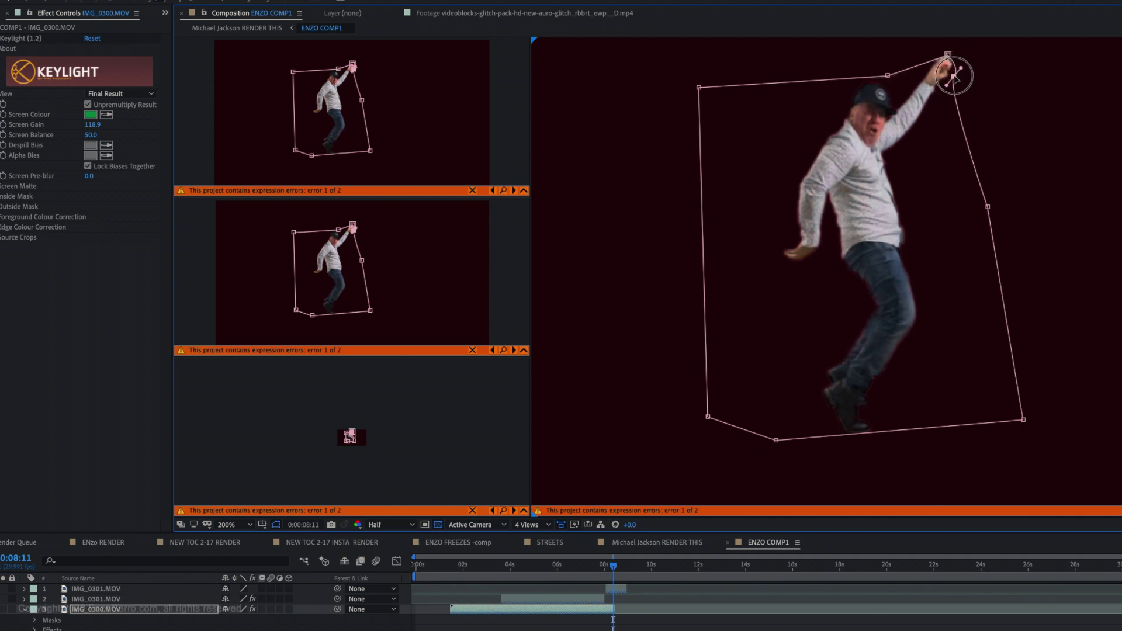
left_click_drag(954, 76, 958, 70)
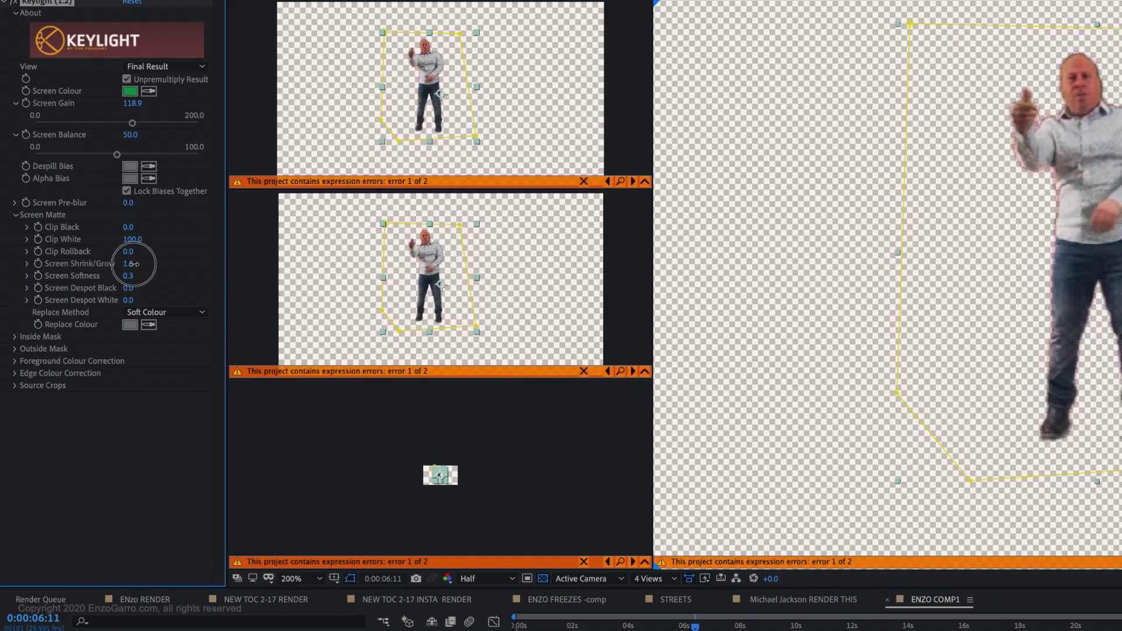
- Refine the IMG_0301.MOV key with Screen Gain 86.3, Clip Black 41.0, Screen Shrink/Grow -0.1 and Screen Softness 1.8
left_click_drag(138, 263, 161, 298)
left_click_drag(136, 129, 164, 124)
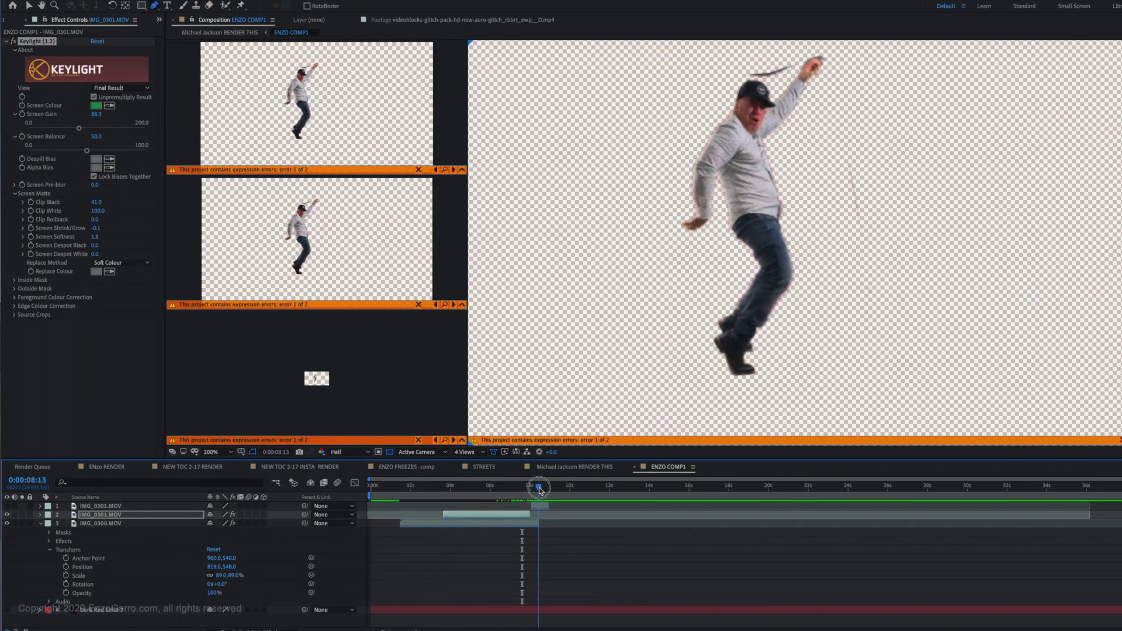
- Split the IMG_0300.MOV layer at 0:00:08:01
left_click_drag(540, 489, 532, 491)
key("ctrl+Down")
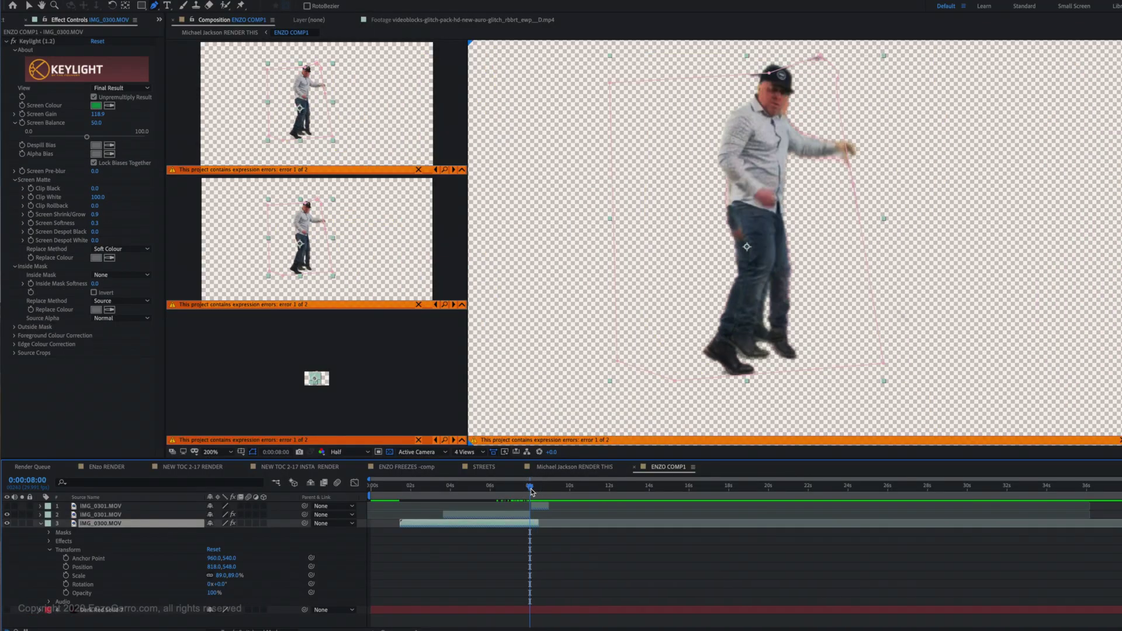
key("Page_Down")
left_click(104, 0)
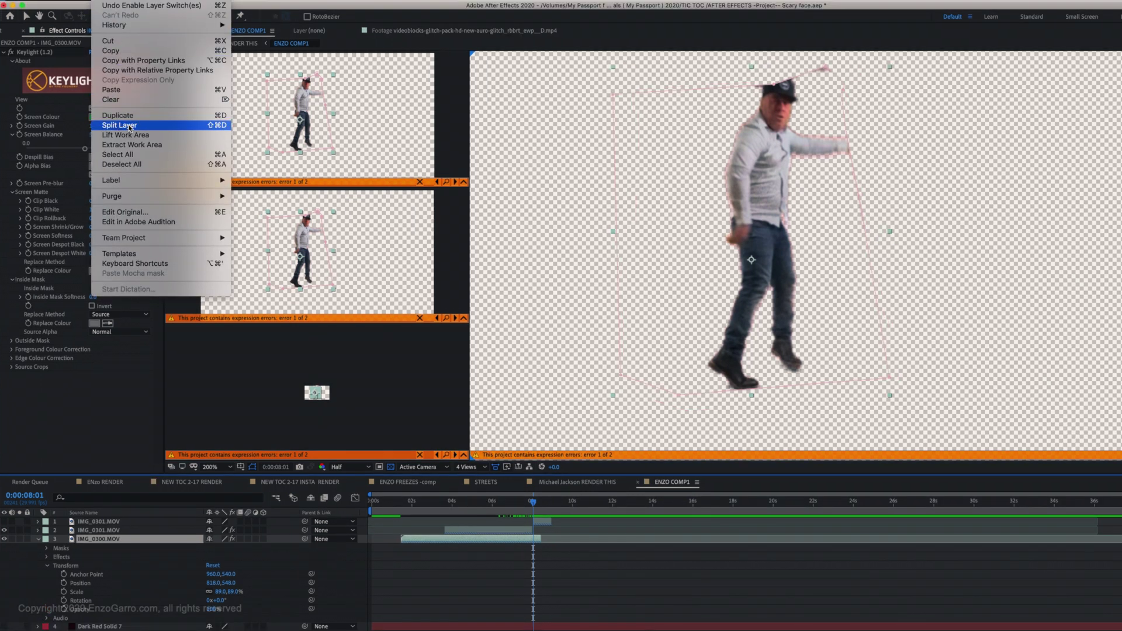
left_click(120, 125)
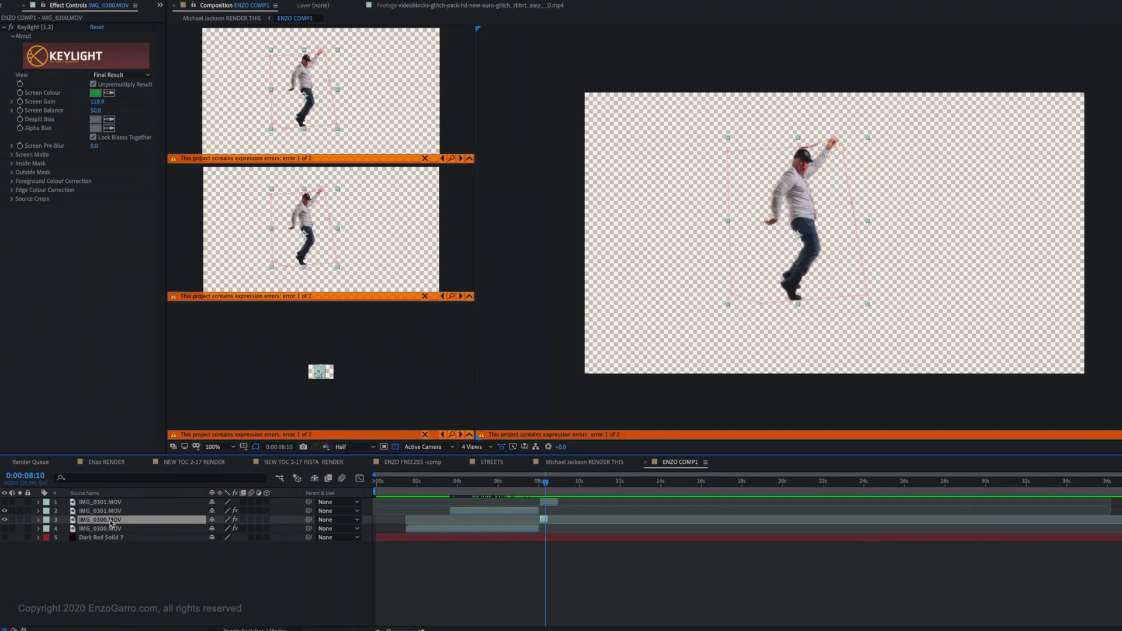
- Duplicate the short trailing IMG_0300.MOV segment and apply Freeze Frame to the upper copy at 0:00:08:10
key("ctrl+shift+d")
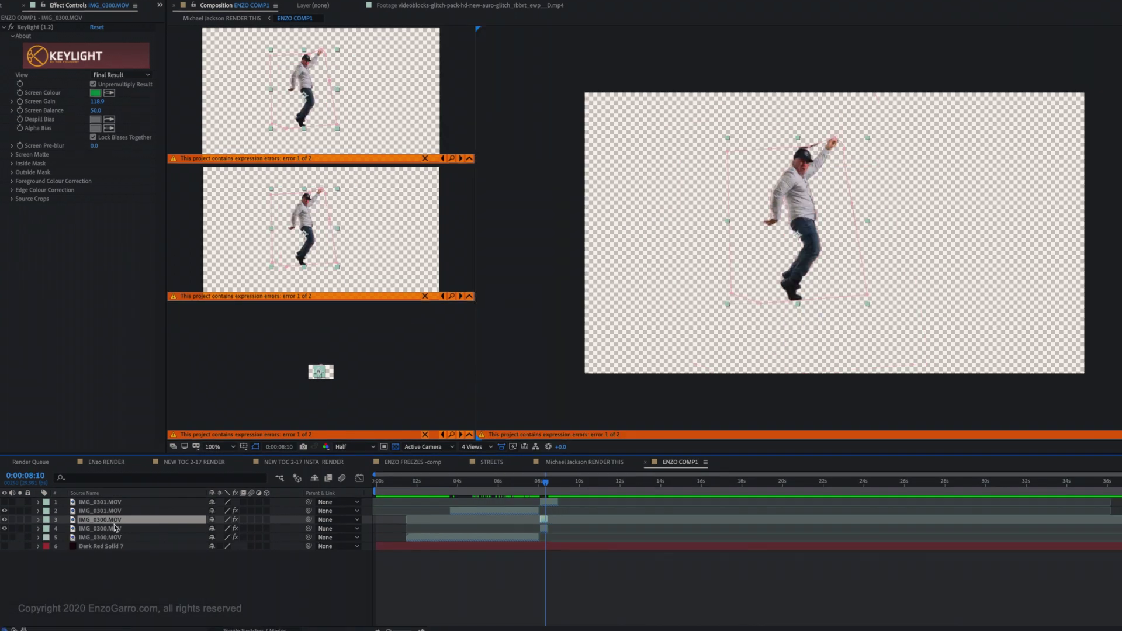
right_click(121, 523)
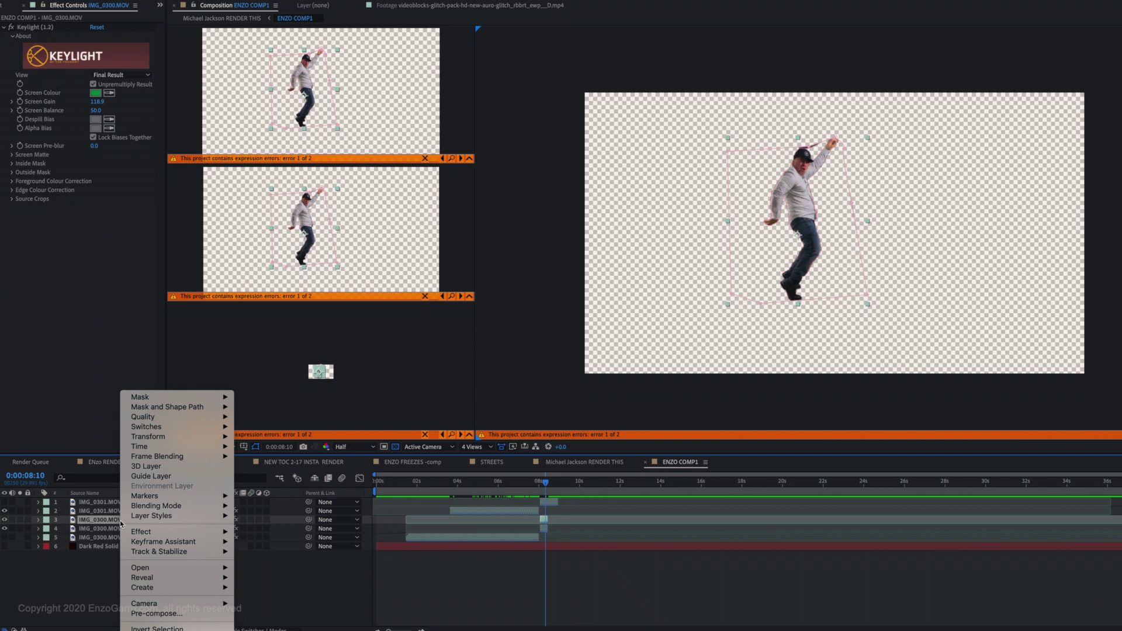
mouse_move(146, 447)
left_click(277, 478)
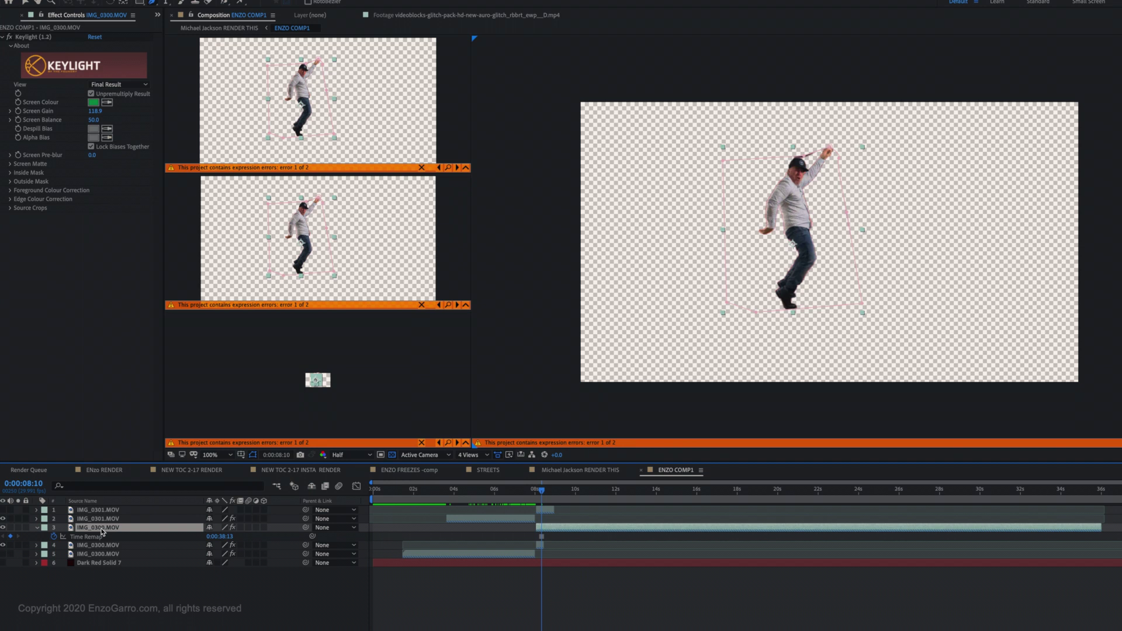
- Rename the frozen layer as IMG_0300.MOV FREEZE
key("Return")
type("FREEZ")
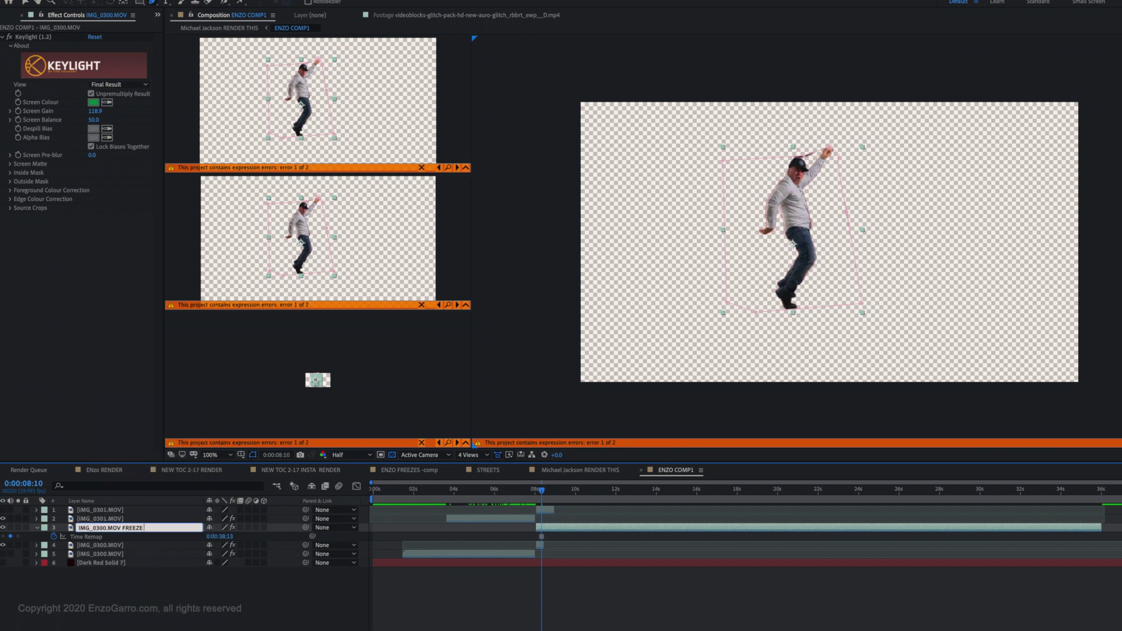
type("E")
key("Return")
- Open the Michael Jackson RENDER THIS composition and scrub through the opening seconds of ENZO COMP1
left_click(566, 469)
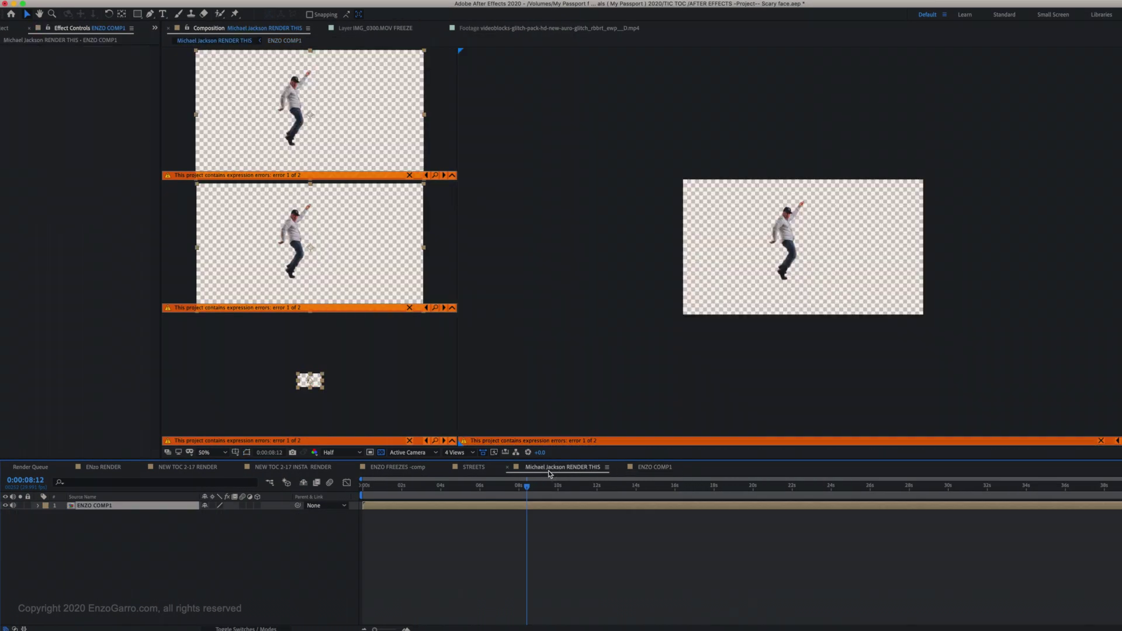
left_click(381, 487)
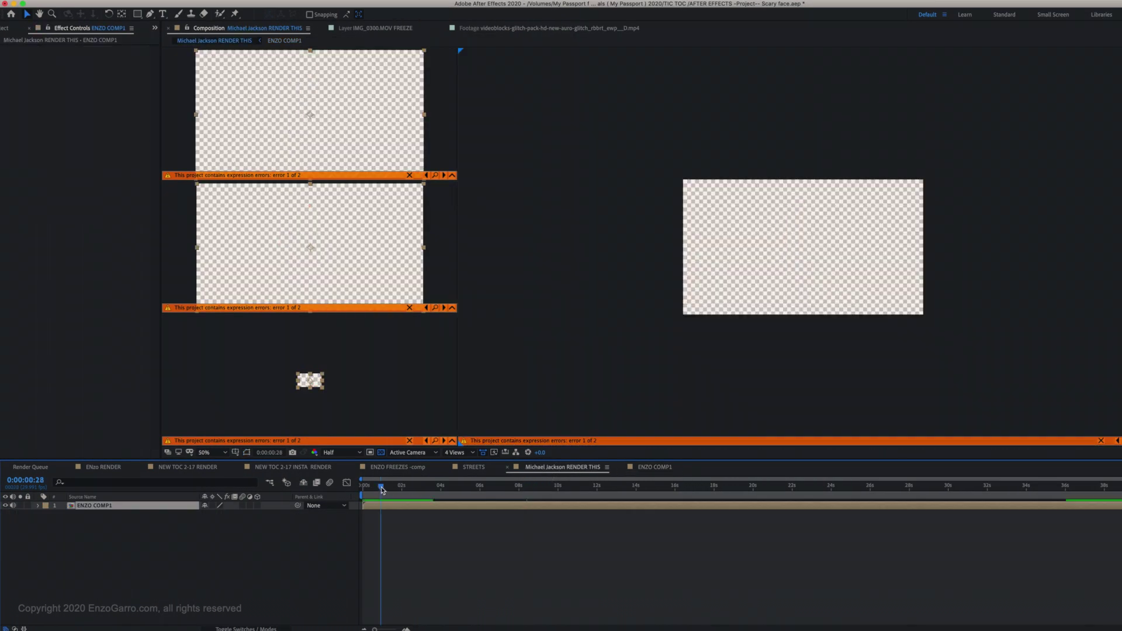
left_click_drag(399, 494, 444, 492)
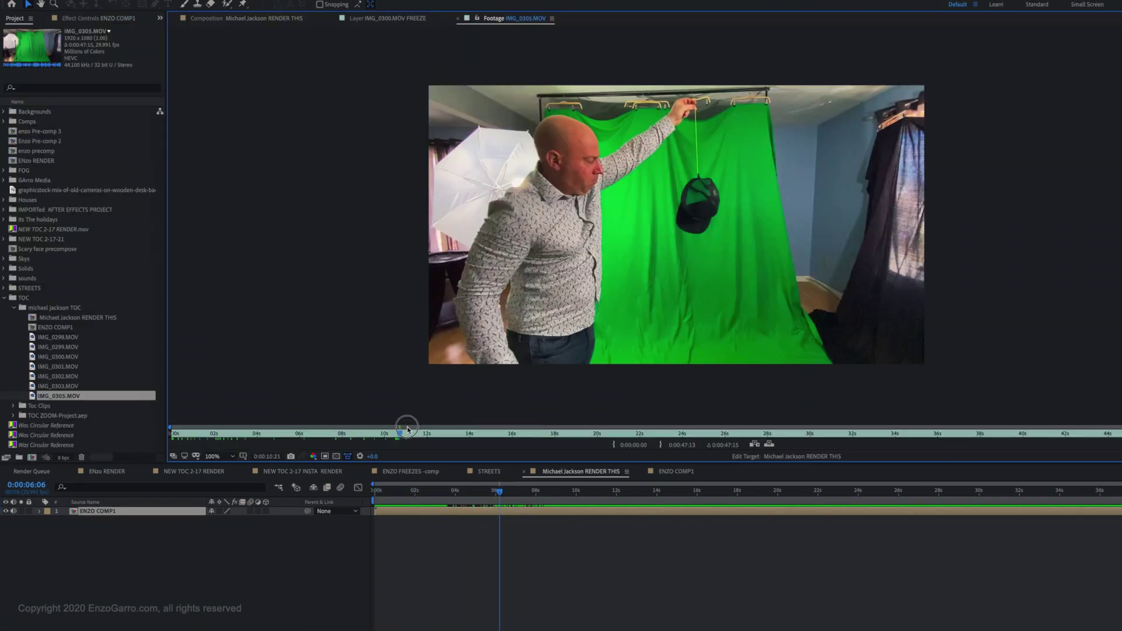
- Pre-compose the IMG_0305.MOV layer as HAT, moving all attributes into the new composition
left_click(705, 433)
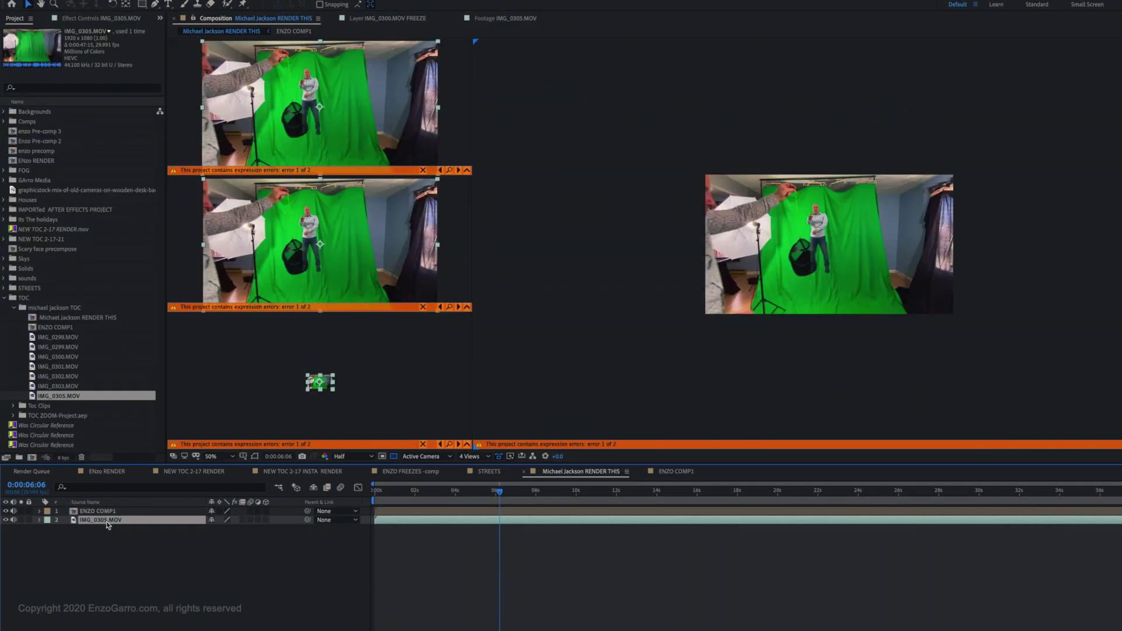
right_click(114, 524)
left_click(162, 626)
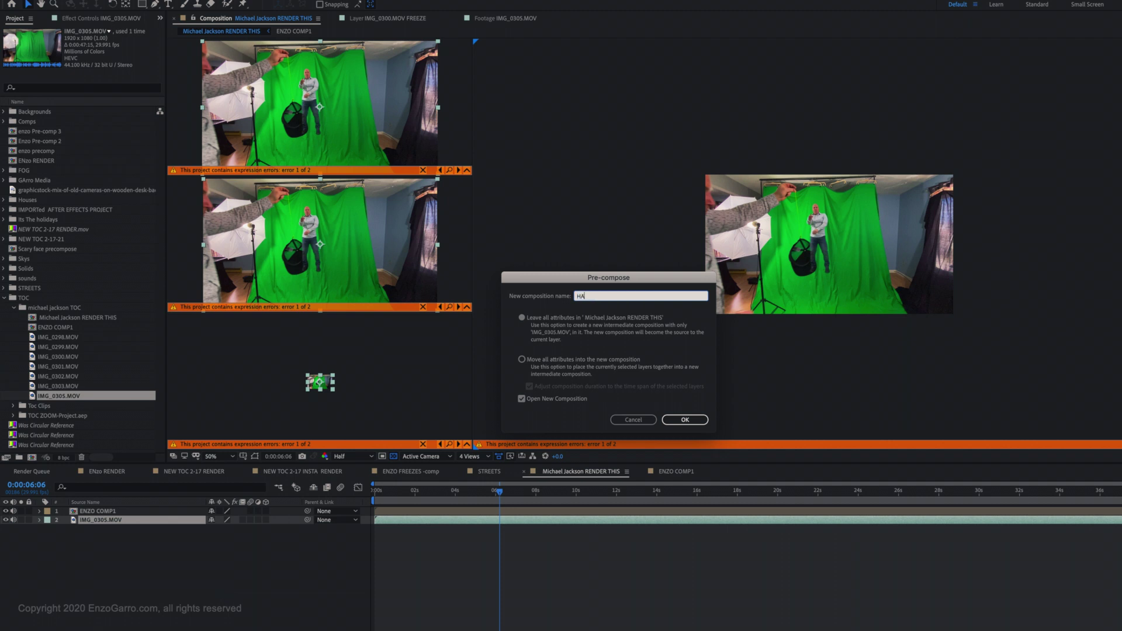
left_click(522, 359)
left_click(680, 420)
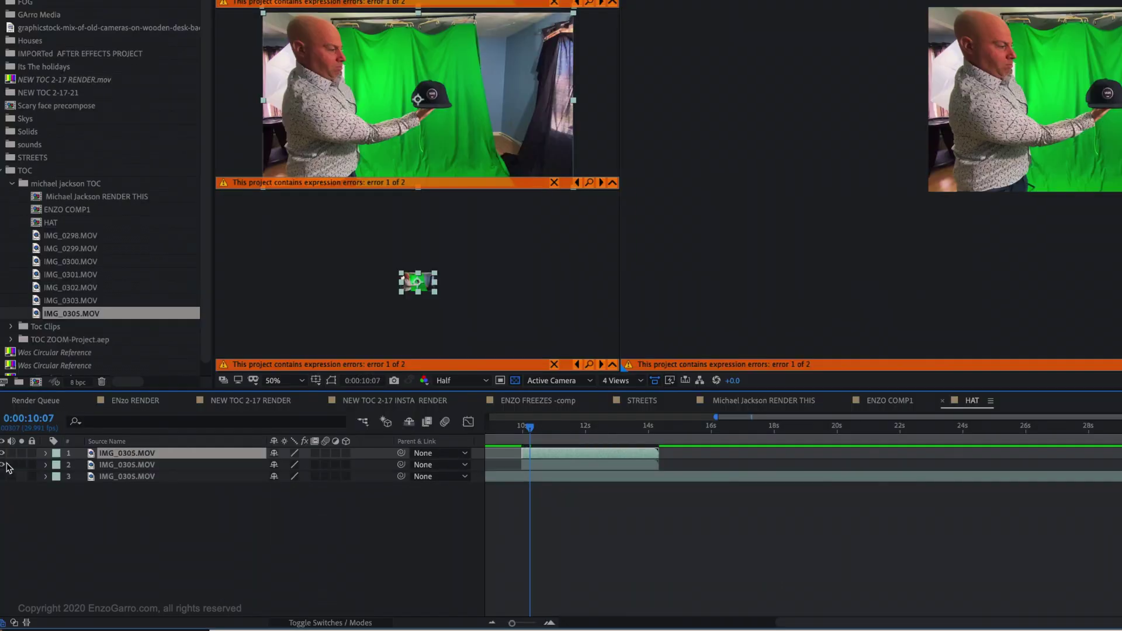
- Freeze the upper IMG_0305.MOV layer at 0:00:10:07 in the HAT composition and key out its green screen
right_click(220, 453)
mouse_move(268, 378)
left_click(421, 419)
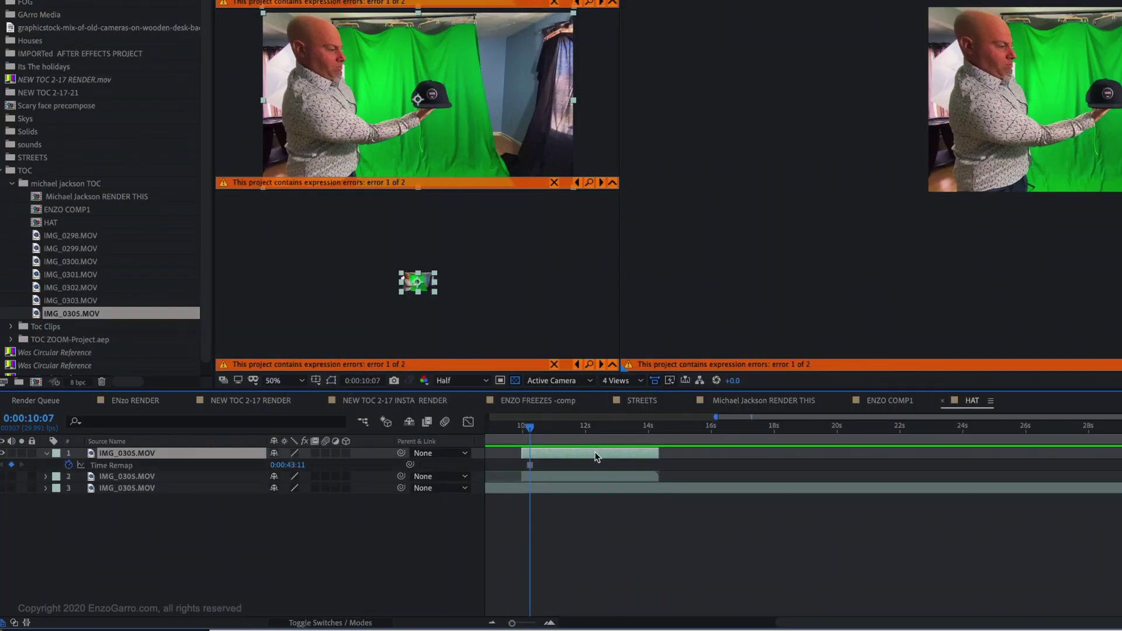
left_click(201, 513)
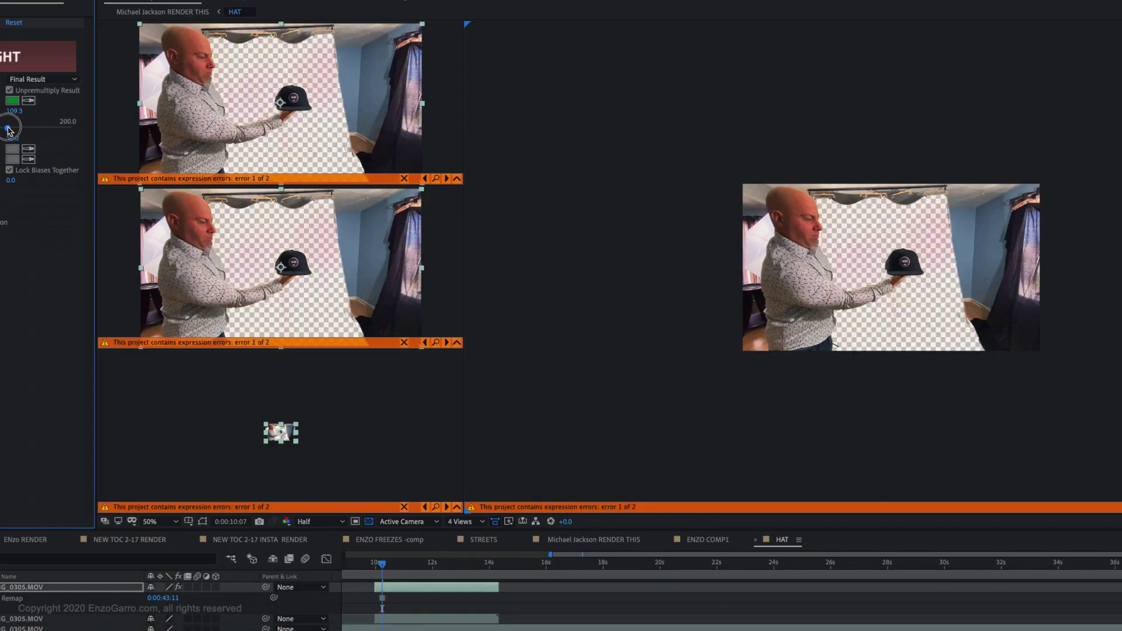
scroll(888, 289, "up", 3)
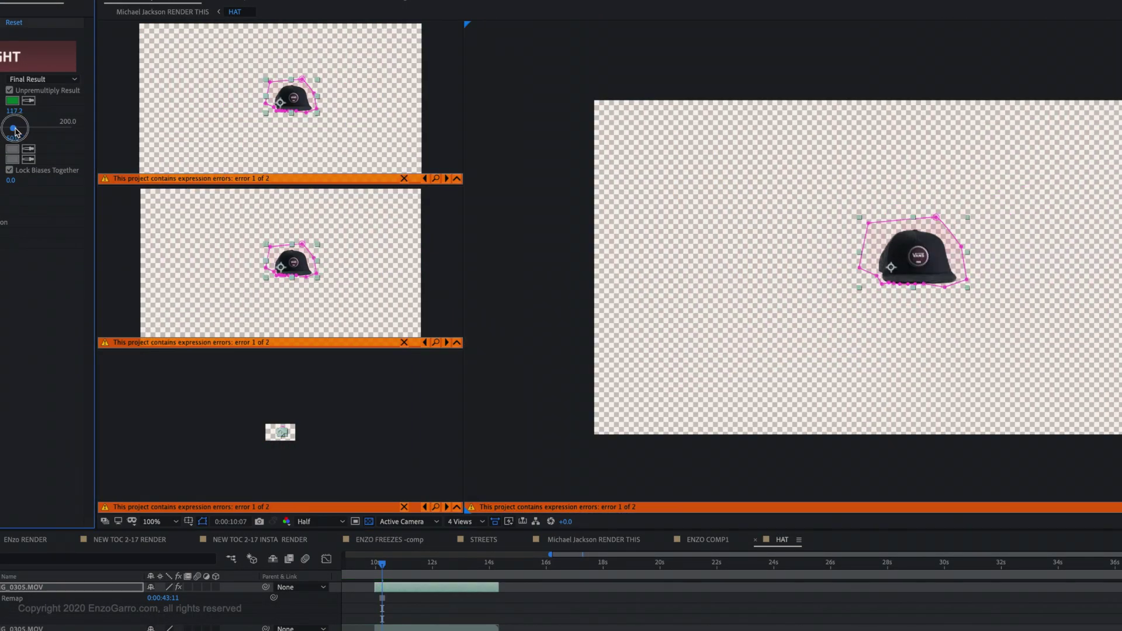
- Move the hat close to the dancer's feet and make the ENZO COMP1 and HAT layers 3D
left_click(999, 238)
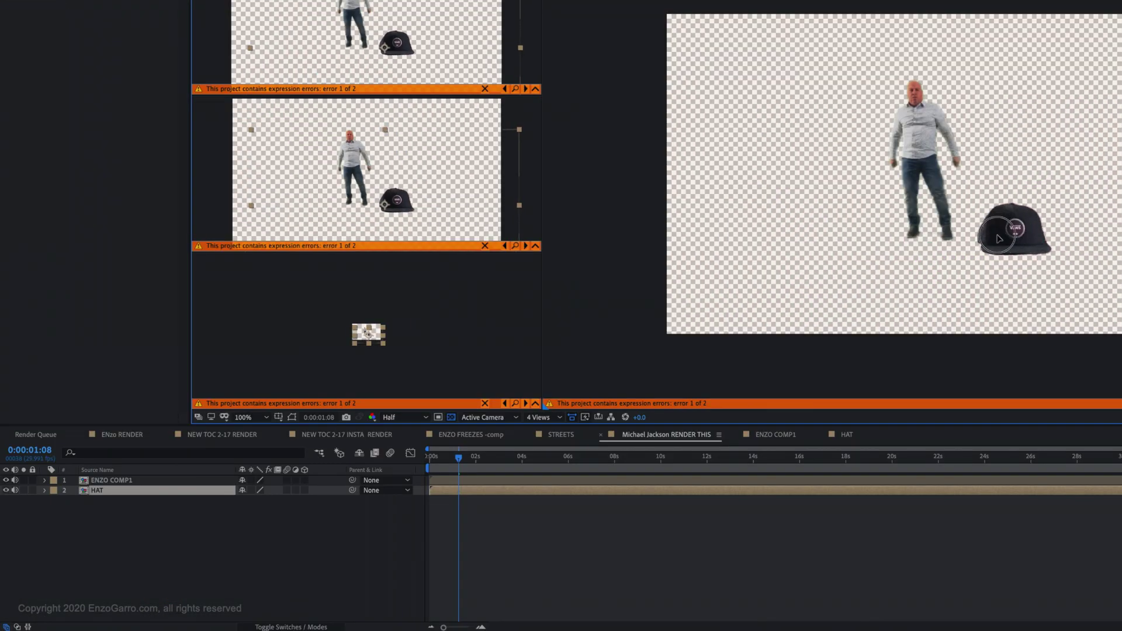
left_click_drag(999, 238, 984, 242)
key("Return")
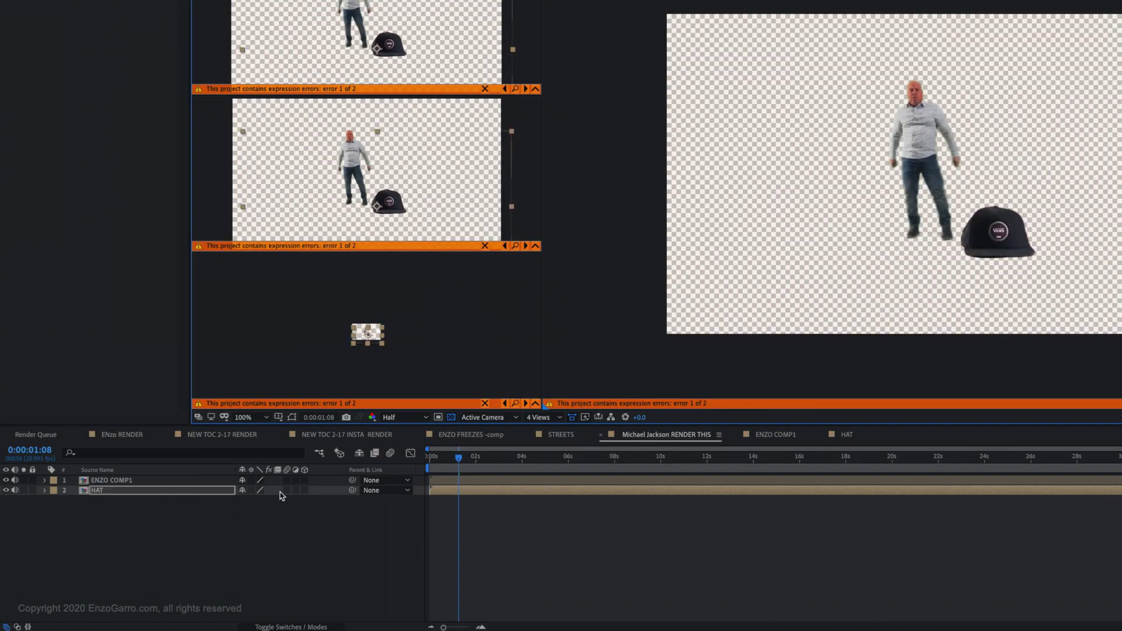
left_click(304, 480)
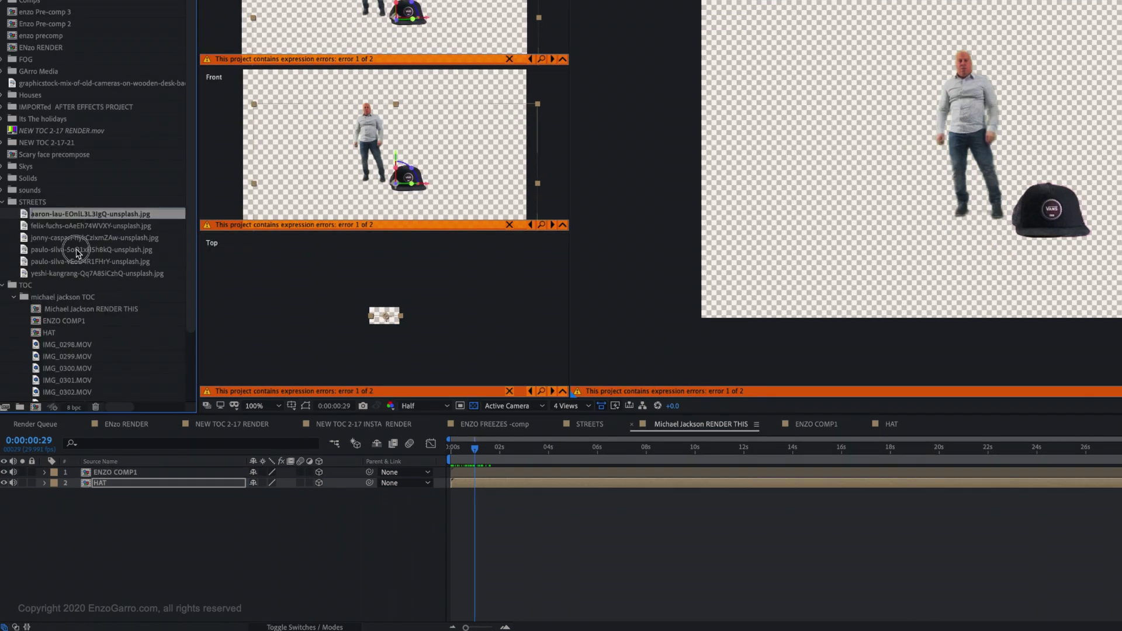
- Add the aaron-lau street photo from the STREETS folder beneath the HAT layer and adjust the arrangement in the frame
left_click_drag(76, 250, 107, 508)
left_click_drag(826, 359, 862, 339)
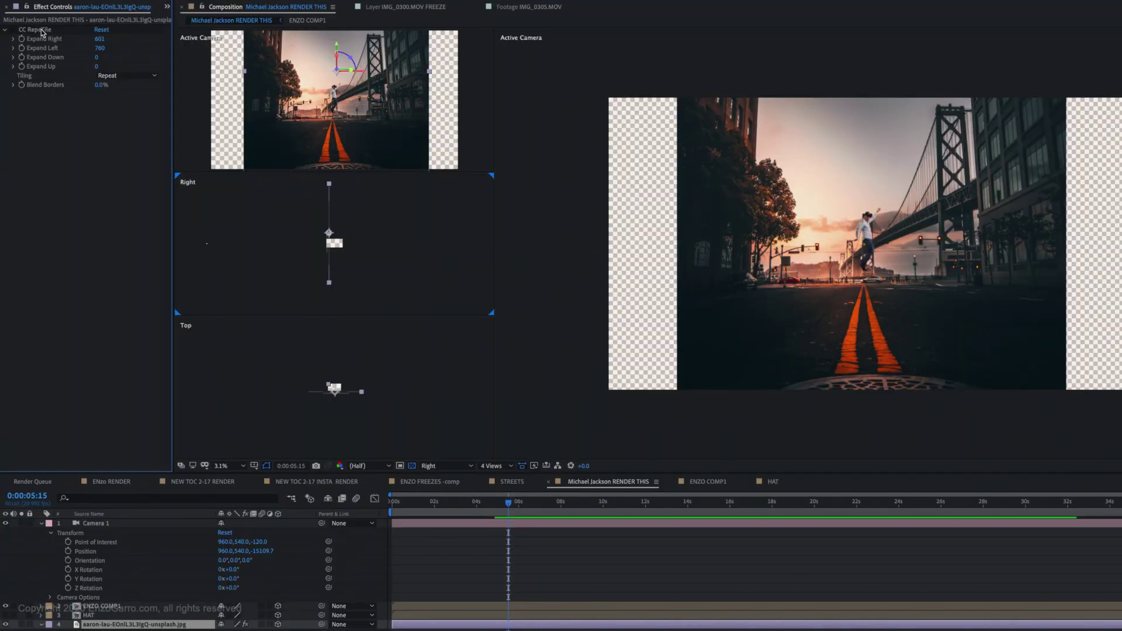
- Enable CC RepeTile on the street photo so its repeated edges fill the empty sides of the frame
left_click(43, 33)
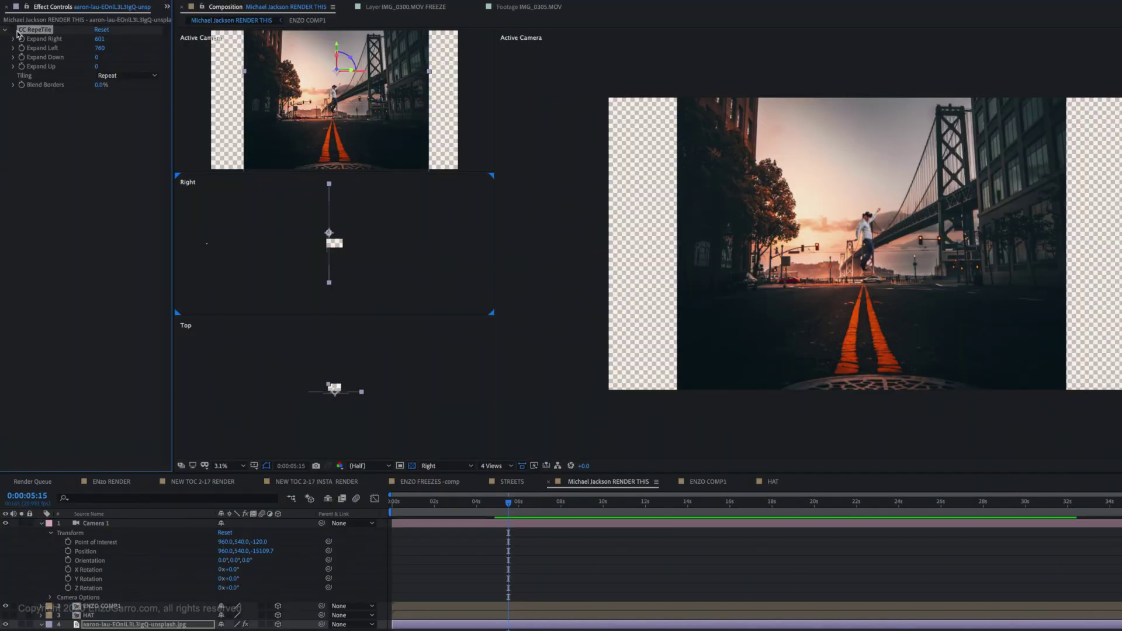
left_click(11, 31)
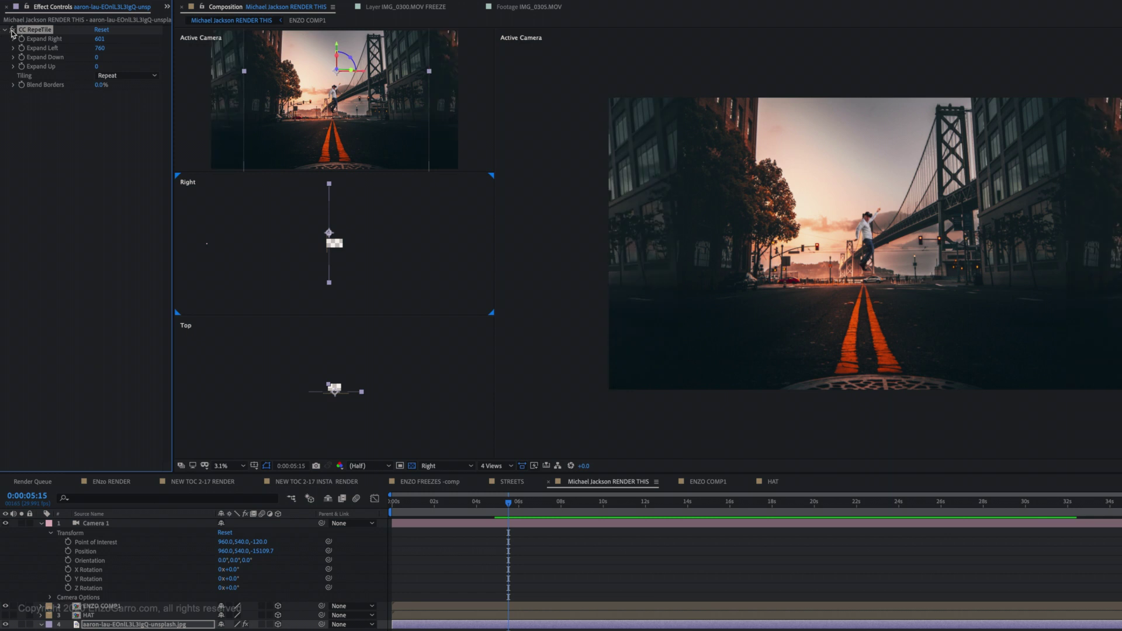
left_click_drag(335, 388, 314, 371)
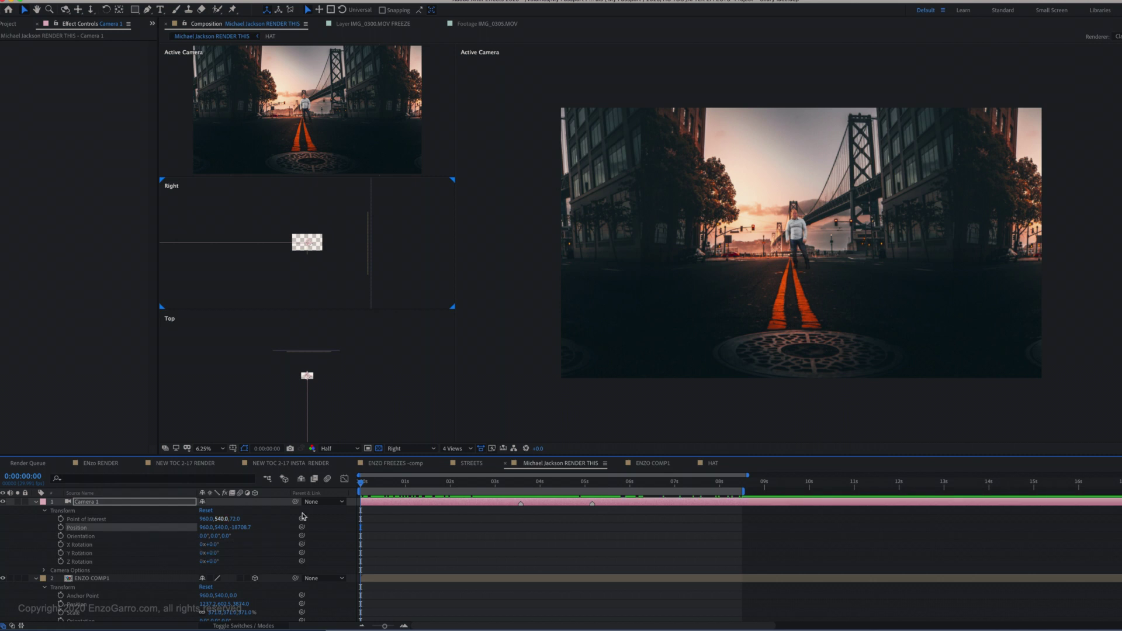
- Keyframe Camera 1's Position at 0:00:00:00 with Z about -18452.7, and add a closer position at 0:00:03:18
left_click_drag(207, 529, 361, 519)
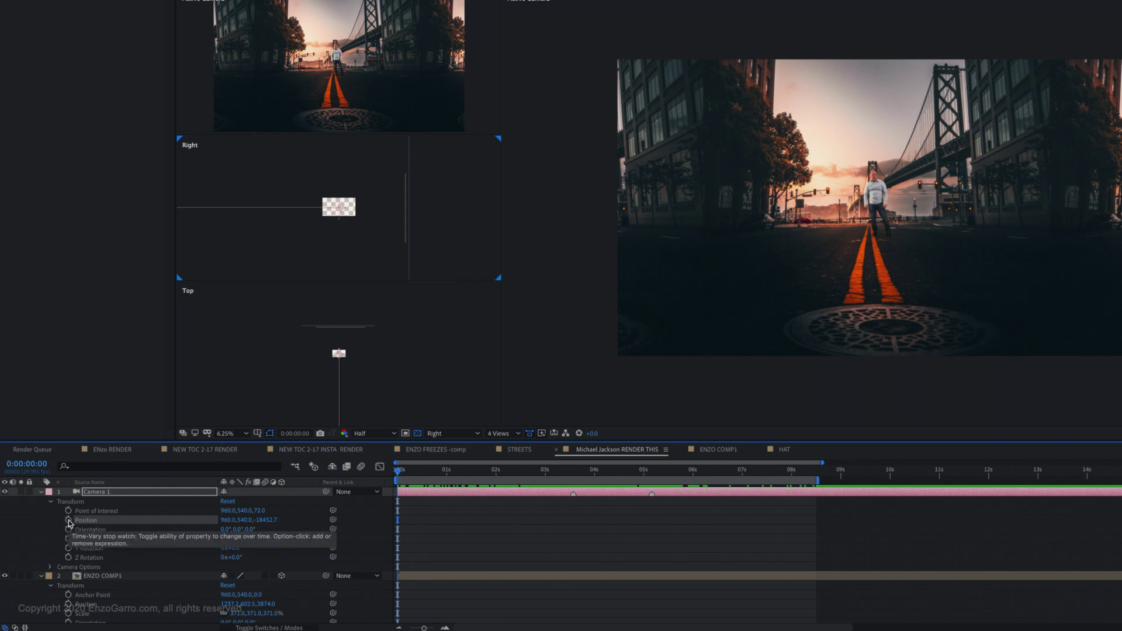
left_click(69, 521)
left_click(573, 471)
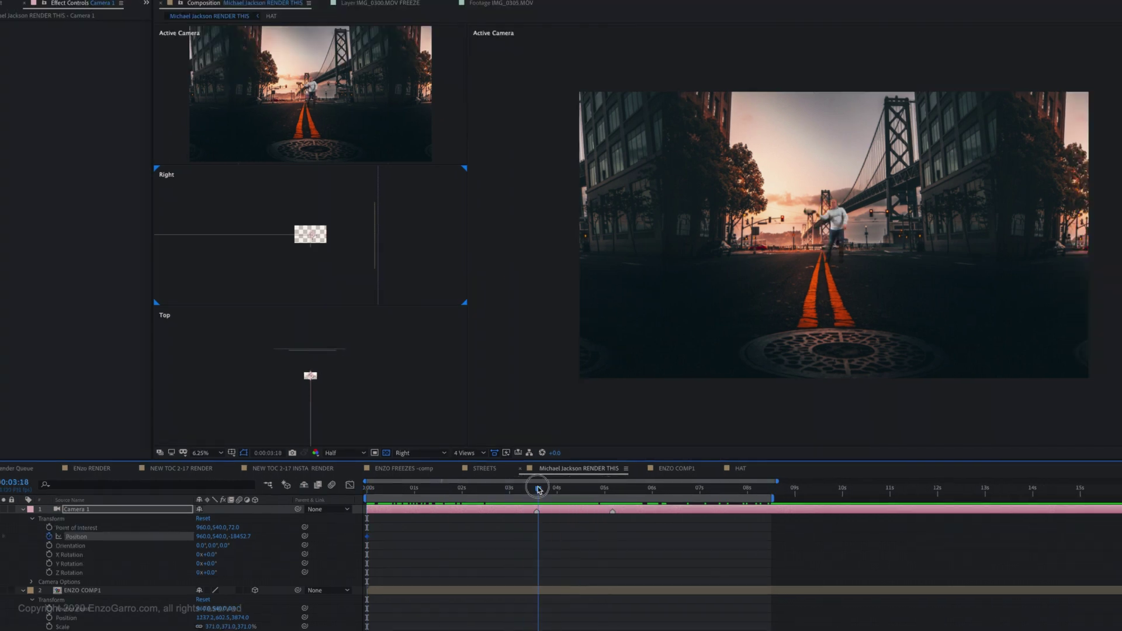
left_click_drag(243, 536, 205, 536)
- Add a third Camera 1 position keyframe at about 5.4 seconds, moved forward close to the dancer, and preview the move
left_click(574, 490)
left_click_drag(585, 494, 624, 490)
key("comma")
left_click_drag(221, 234, 280, 240)
key("space")
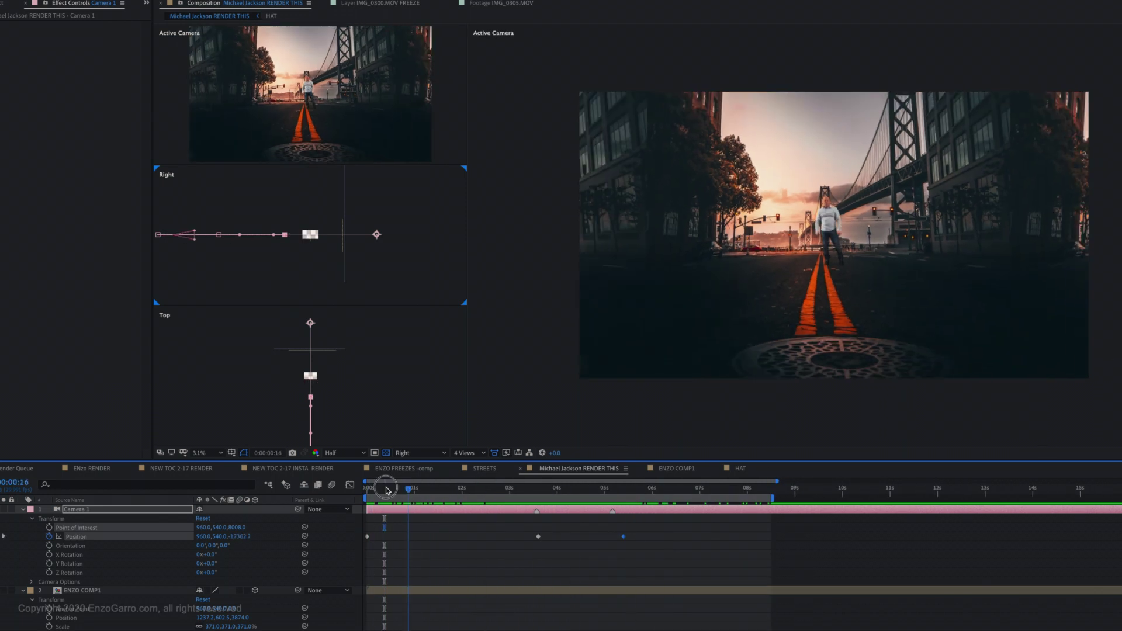
- Apply Easy Ease to the three camera position keyframes and play back the camera move
key("space")
right_click(624, 536)
left_click(688, 614)
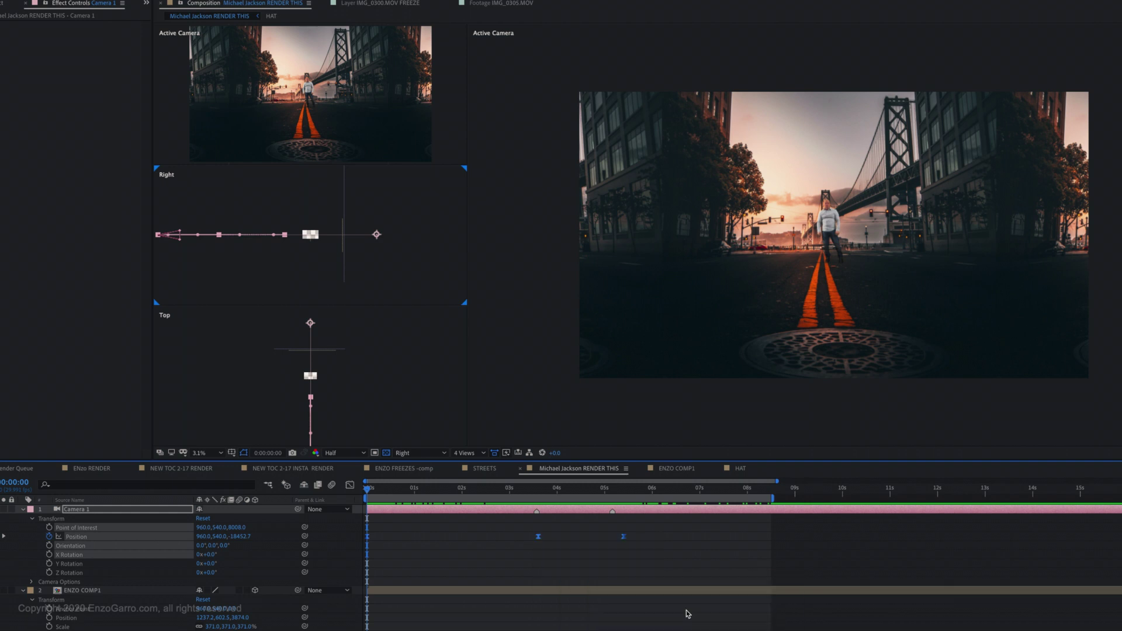
key("space")
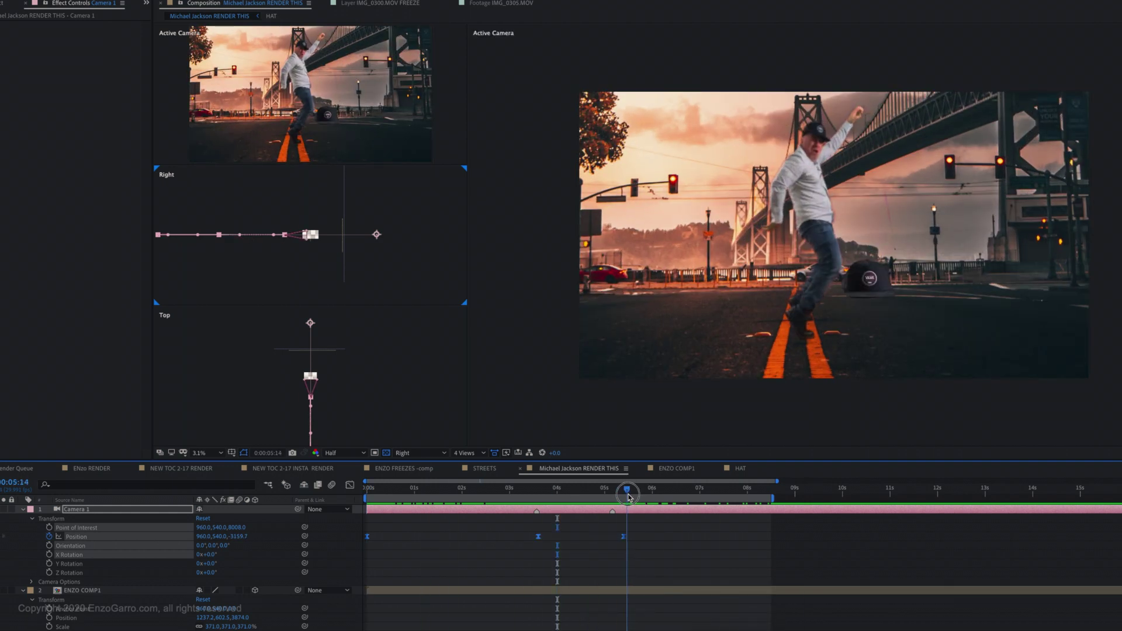
key("space")
left_click(625, 491)
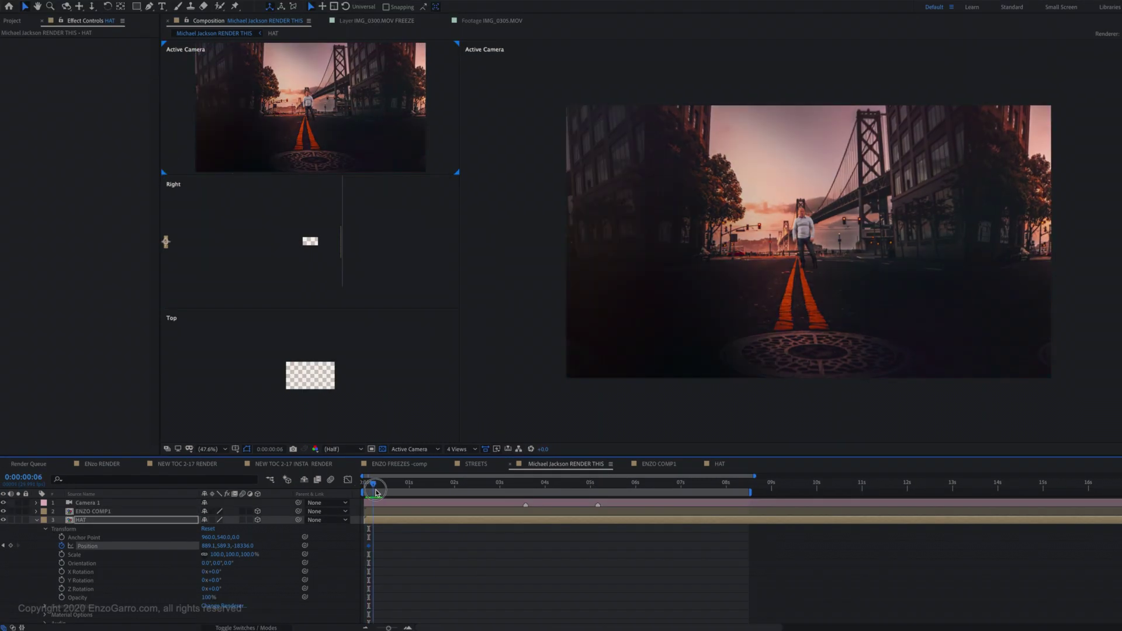
- At 0:00:03:16, push the HAT layer's Z position toward the dancer to about -2323
left_click_drag(482, 492, 524, 493)
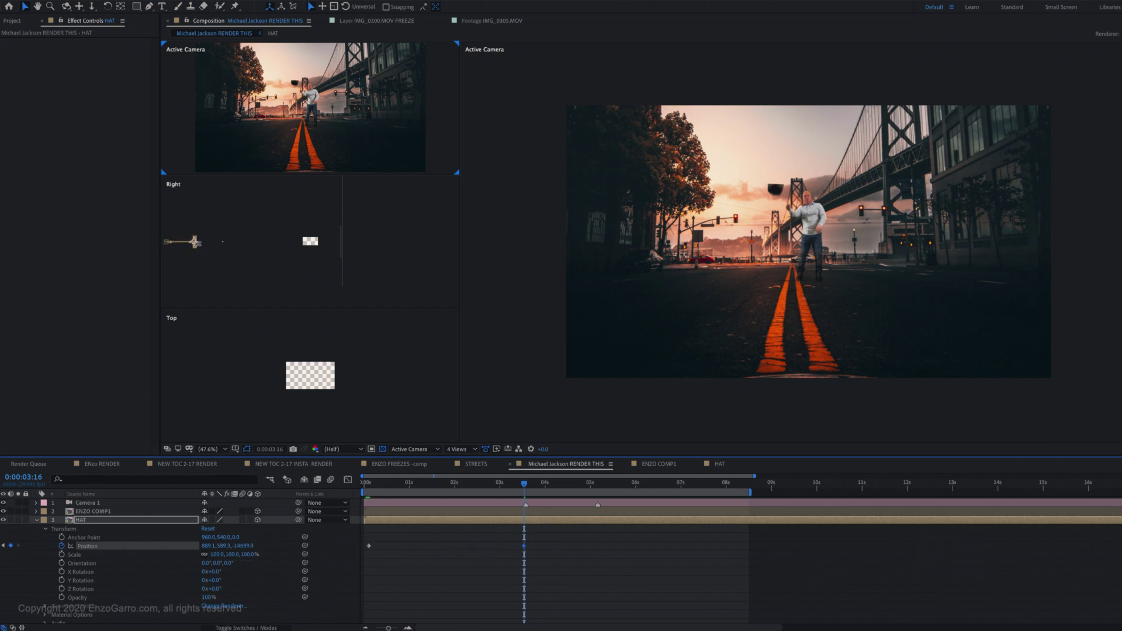
left_click(211, 244)
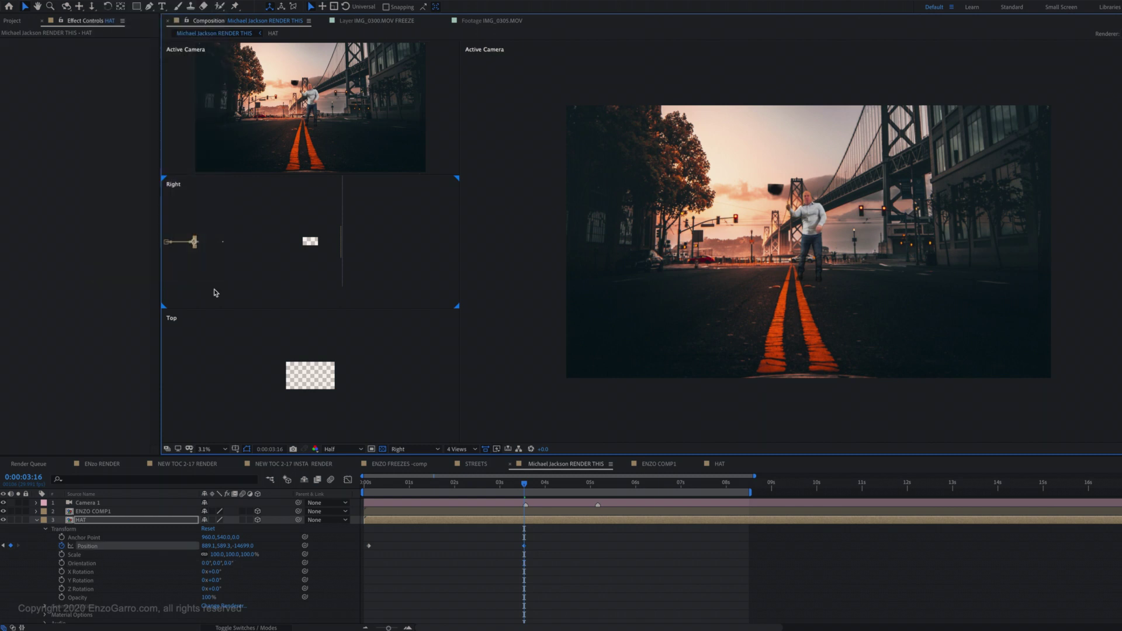
left_click_drag(243, 546, 788, 539)
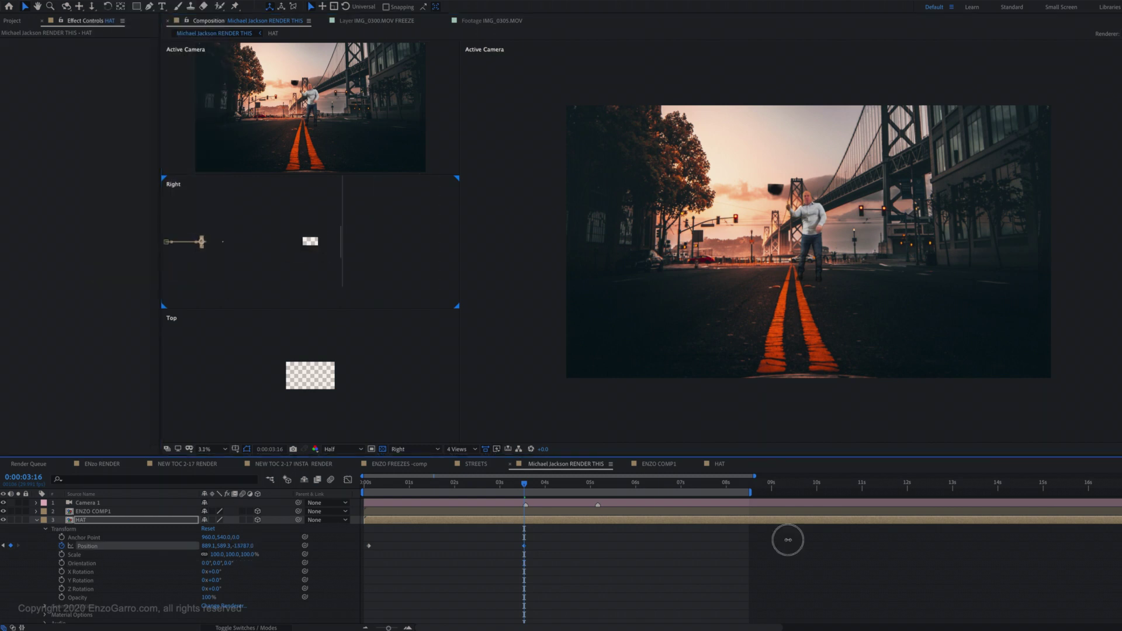
left_click_drag(251, 548, 797, 536)
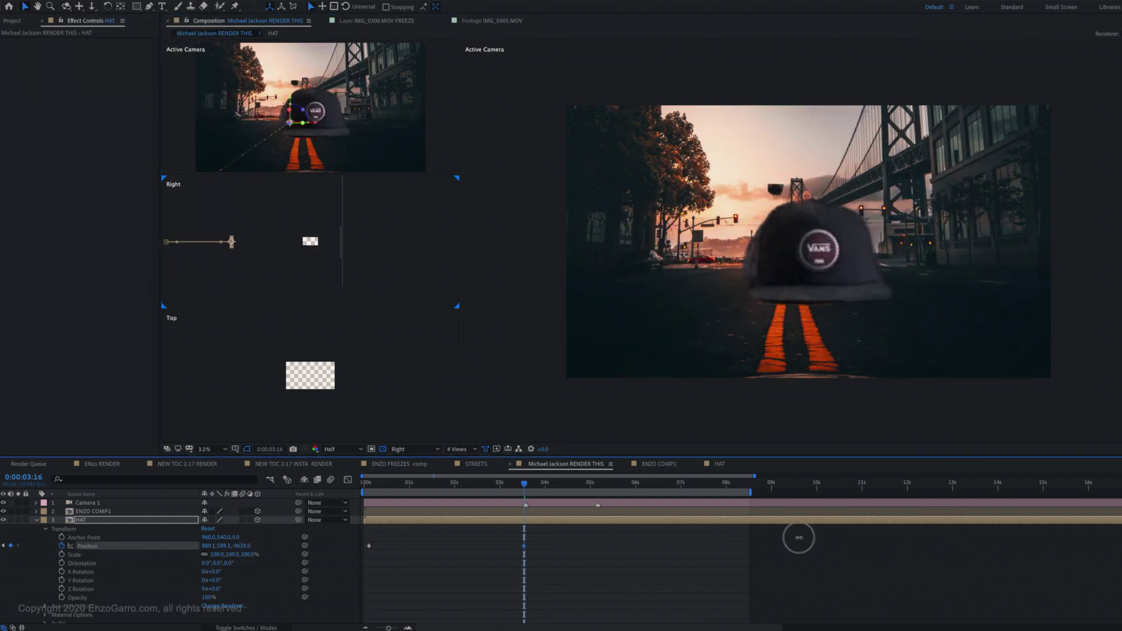
left_click_drag(250, 549, 865, 515)
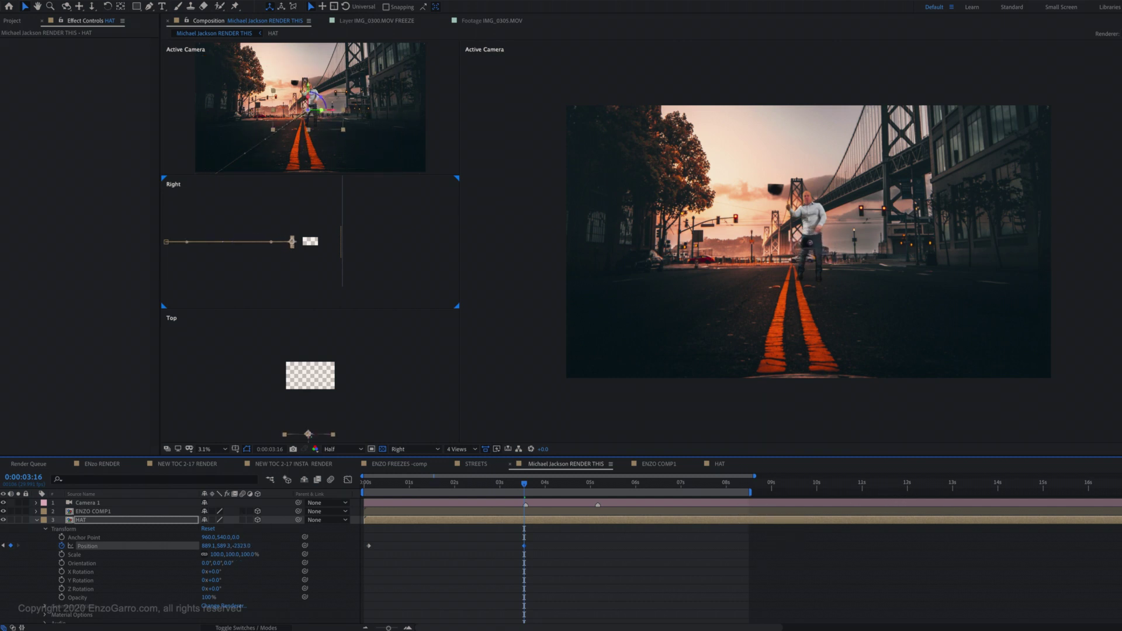
- Raise and shift the hat beside the dancer's hand at 0:00:03:16, at position about 460, -112.5, -2509
left_click_drag(311, 86, 308, 76)
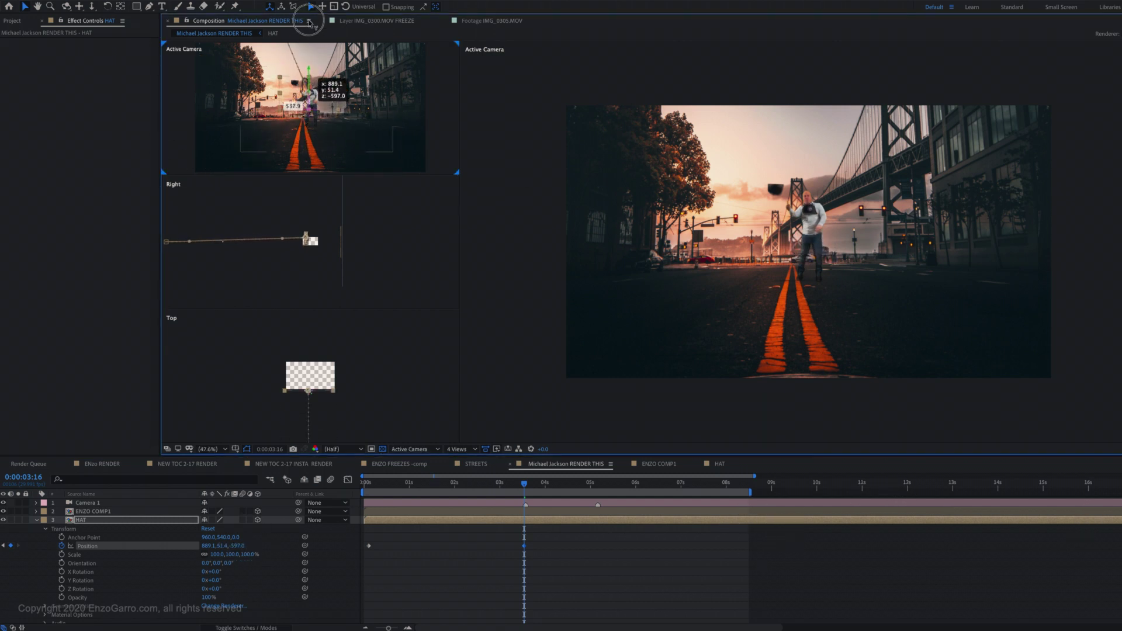
left_click_drag(312, 86, 280, 84)
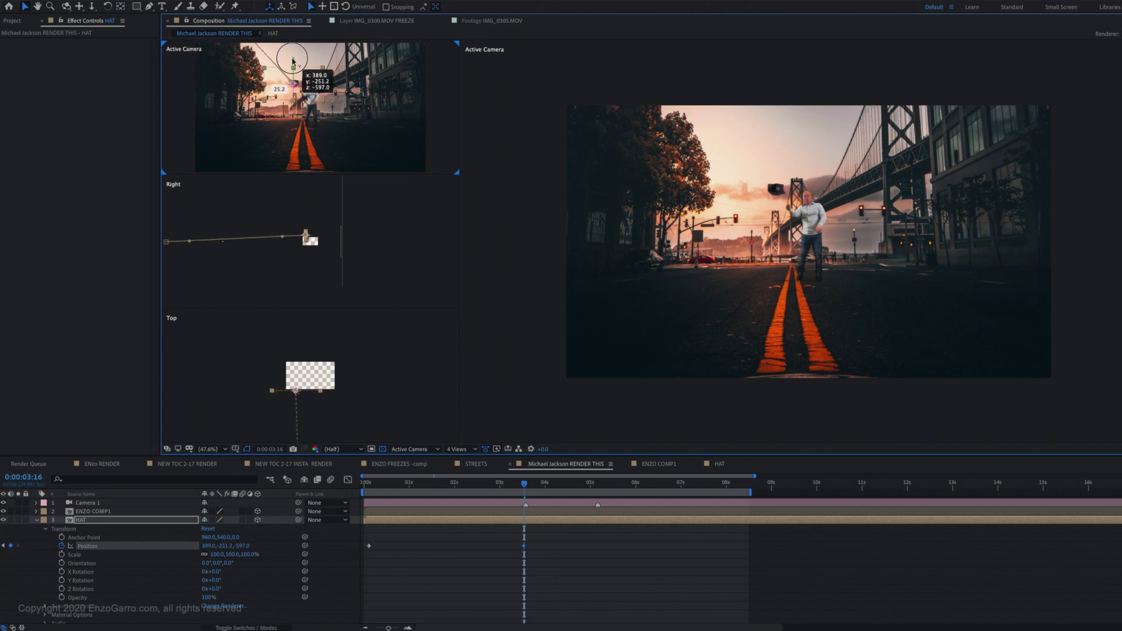
left_click_drag(241, 546, 41, 563)
left_click_drag(291, 61, 291, 65)
left_click(85, 575)
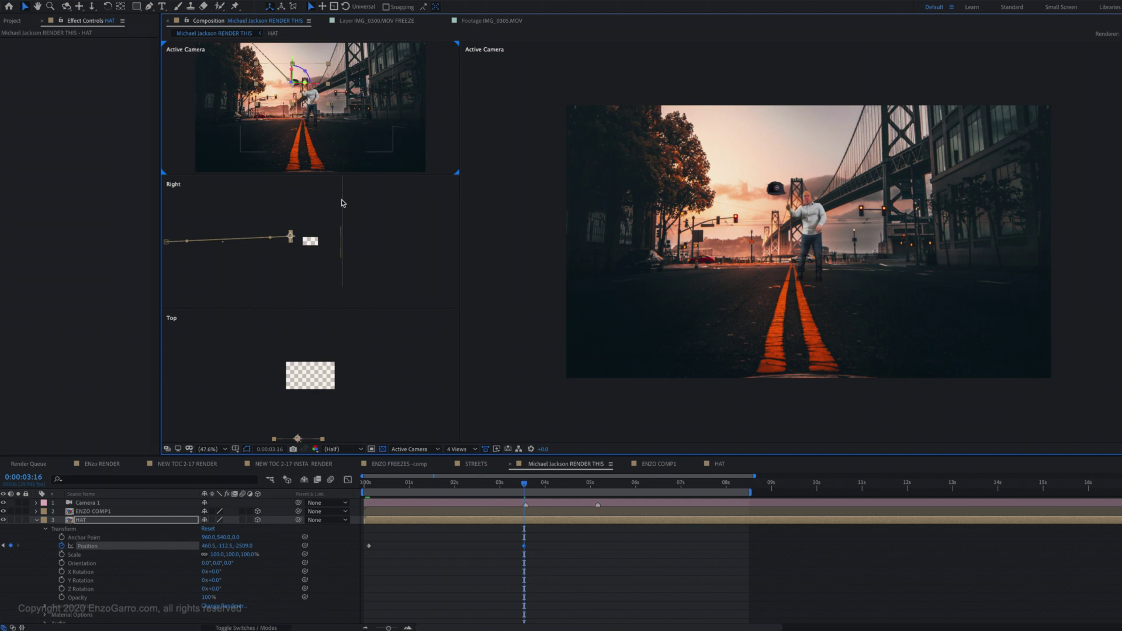
- Keyframe the hat's Orientation and Z Rotation, spinning it to about -213° on the Z axis
mouse_move(525, 486)
left_mouse_down()
mouse_move(377, 488)
mouse_move(525, 484)
left_mouse_up()
left_click(61, 589)
left_click(61, 562)
left_click_drag(212, 588, 200, 588)
- Place the hat in the dancer's hand two frames further on and split the HAT layer at 0:00:03:19
key("Page_Down")
key("Page_Down")
left_click_drag(764, 197, 779, 223)
mouse_move(528, 484)
left_mouse_down()
mouse_move(553, 484)
mouse_move(528, 483)
left_mouse_up()
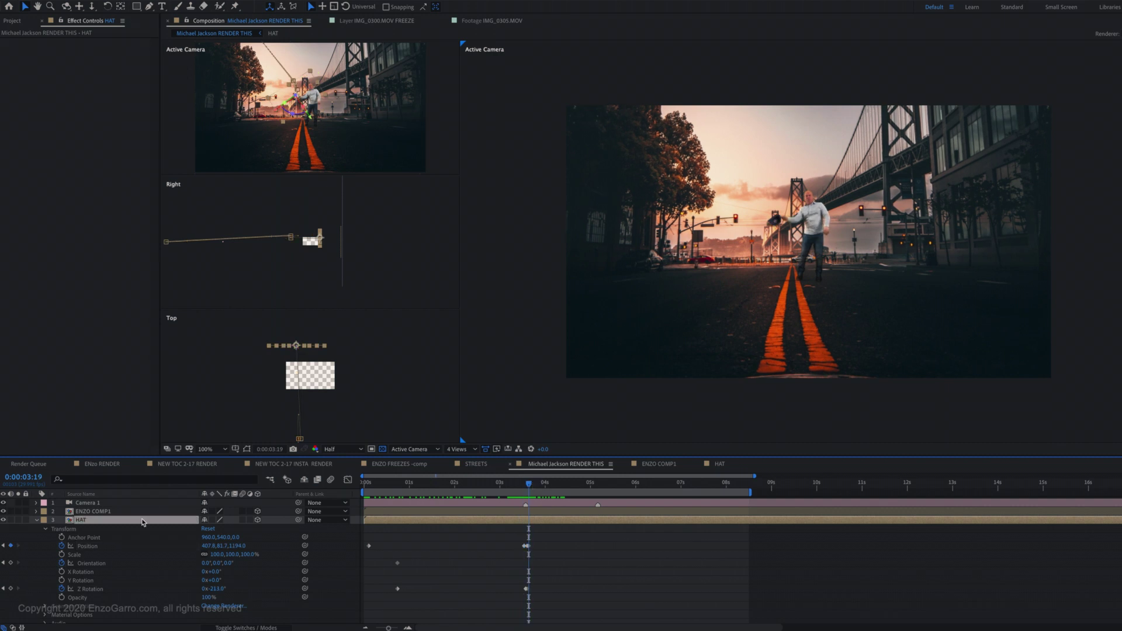
key("ctrl+shift+d")
left_click(368, 485)
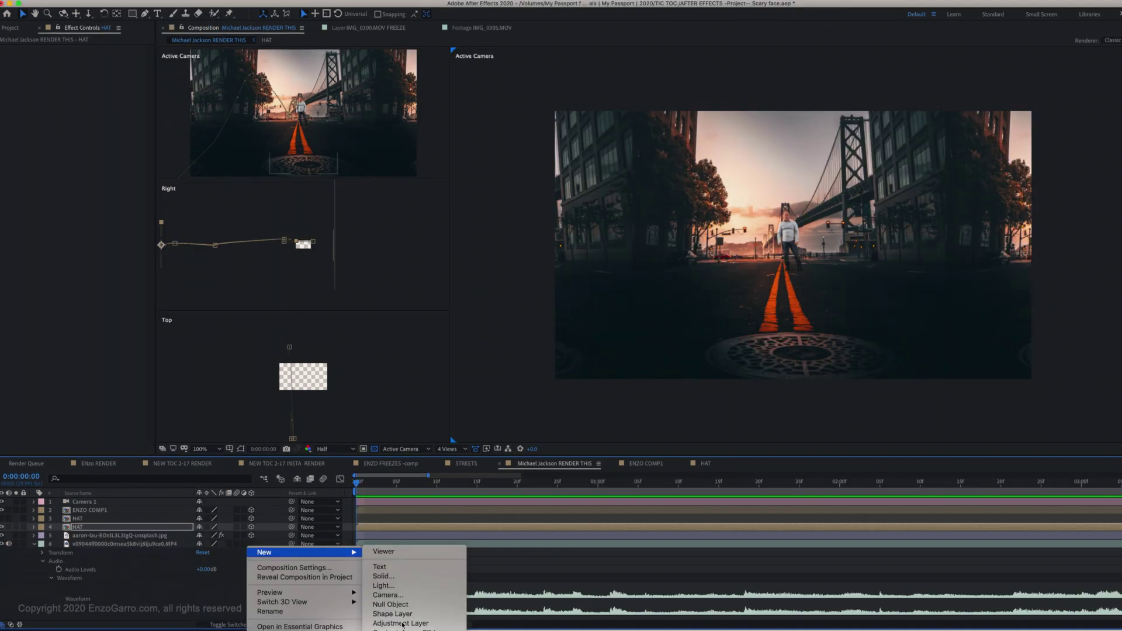
- Add an adjustment layer that starts just before 0:00:04:28 and apply Lumetri Color to it
left_click(403, 623)
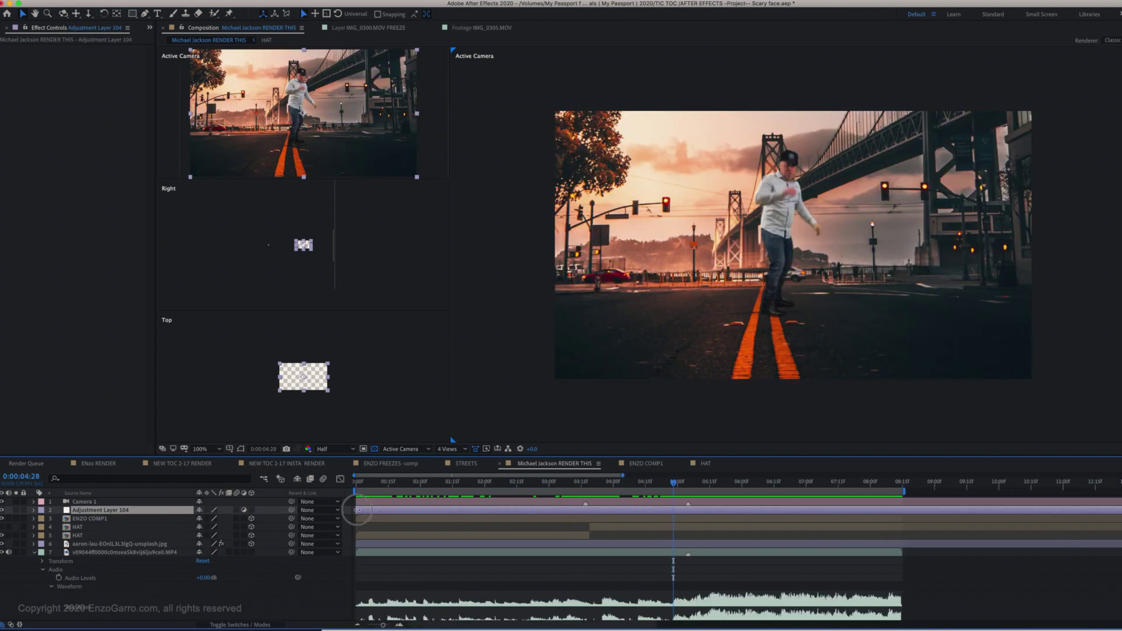
left_click_drag(357, 511, 660, 510)
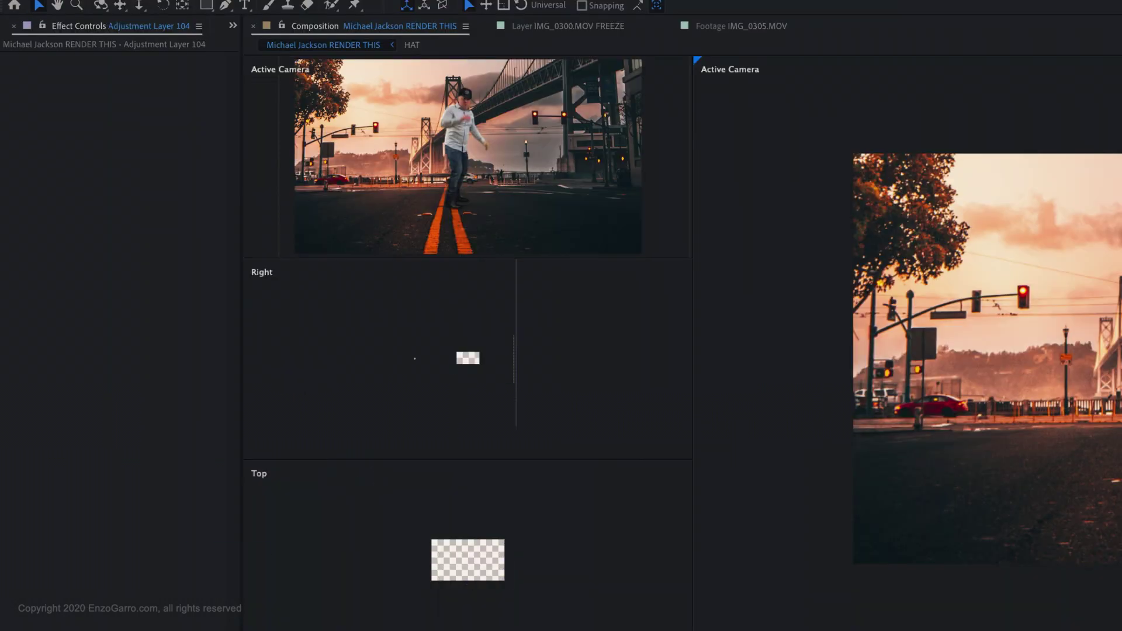
left_click_drag(117, 630, 98, 334)
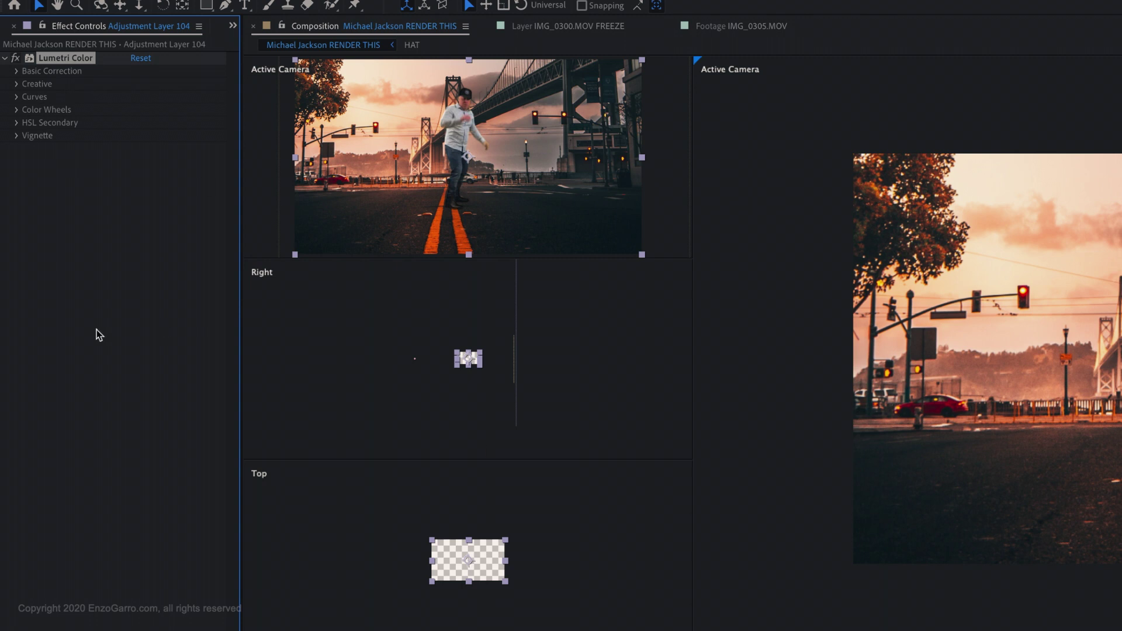
- Open the Basic Correction, Saturation and Color Wheels controls of Lumetri Color on the adjustment layer
left_click(19, 74)
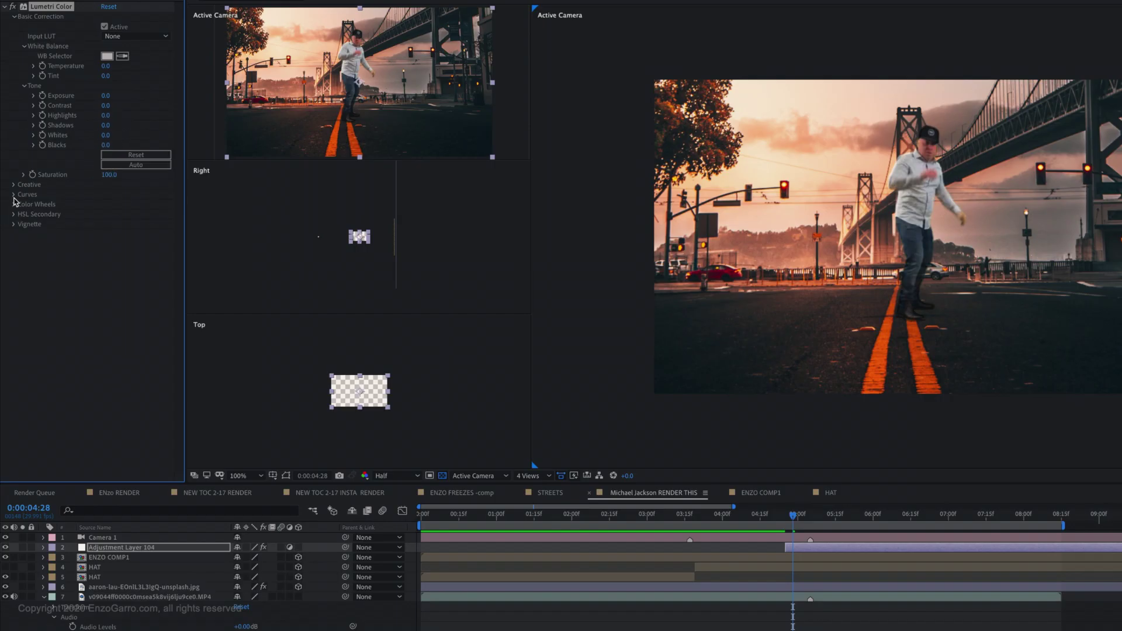
left_click(23, 174)
left_click_drag(100, 190, 6, 199)
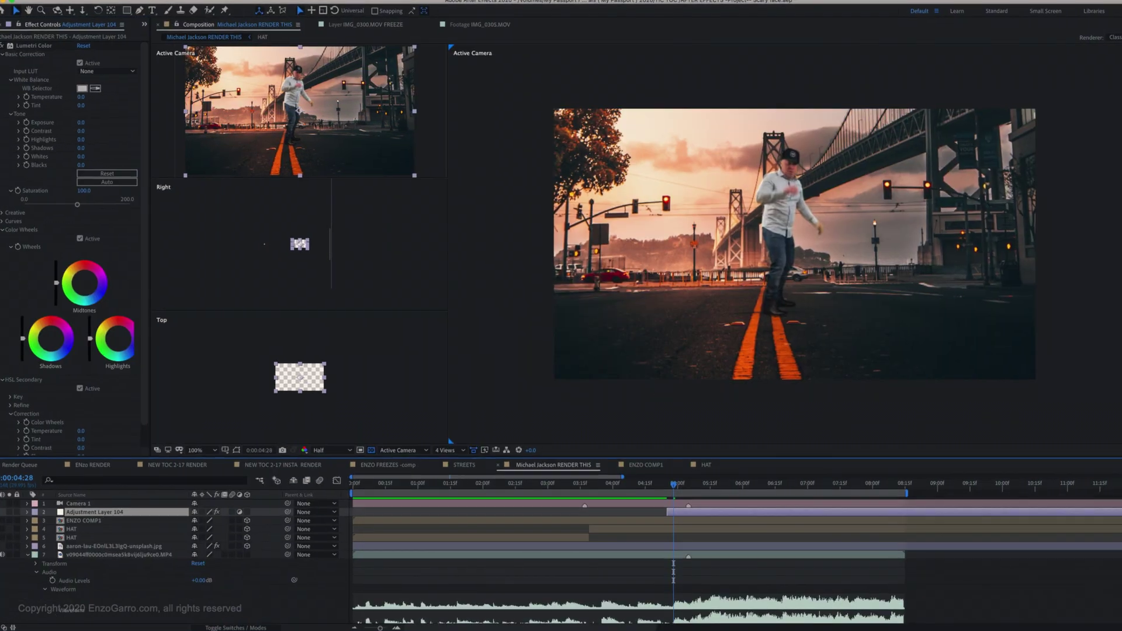
- Scrub the adjusted section up to 0:00:05:15 and play back the hat throw and camera move
left_click_drag(671, 493, 715, 492)
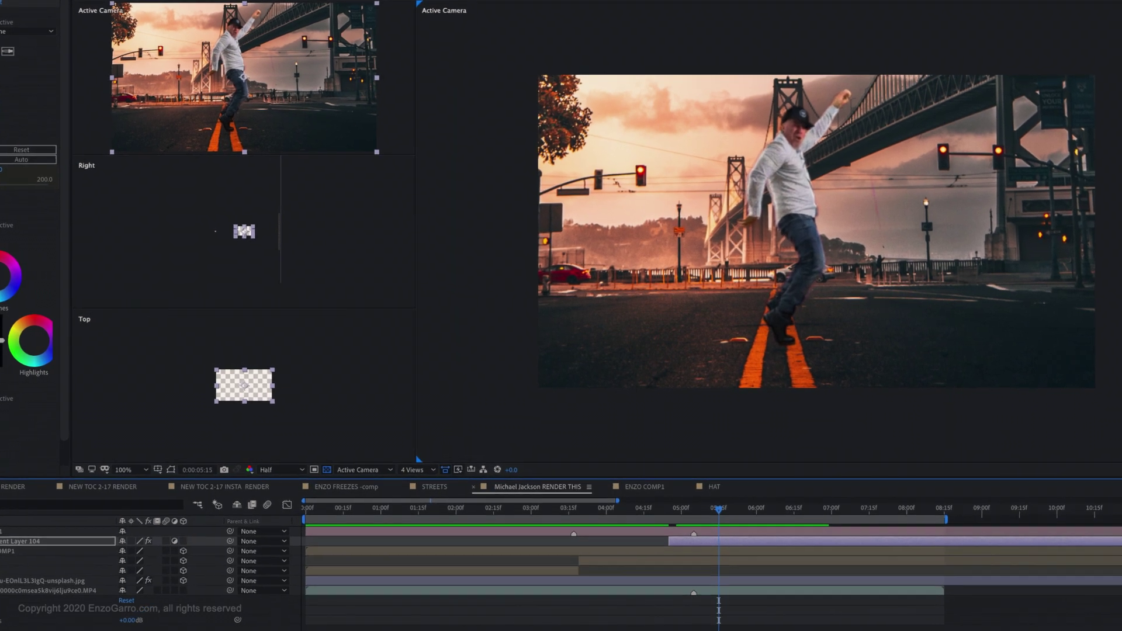
left_click(435, 503)
key("space")
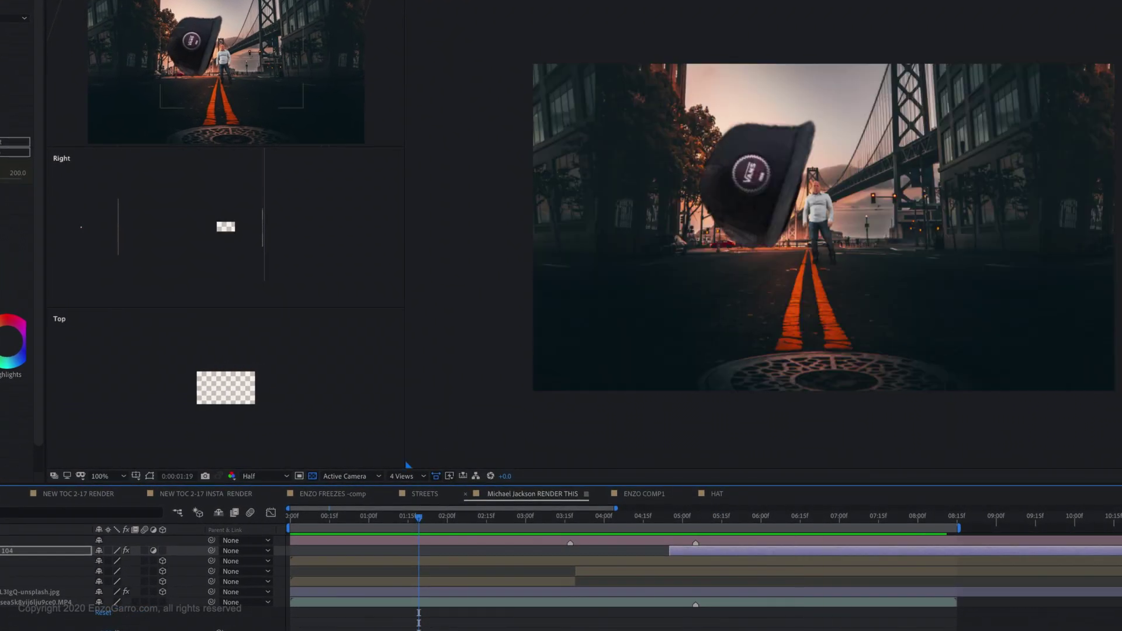